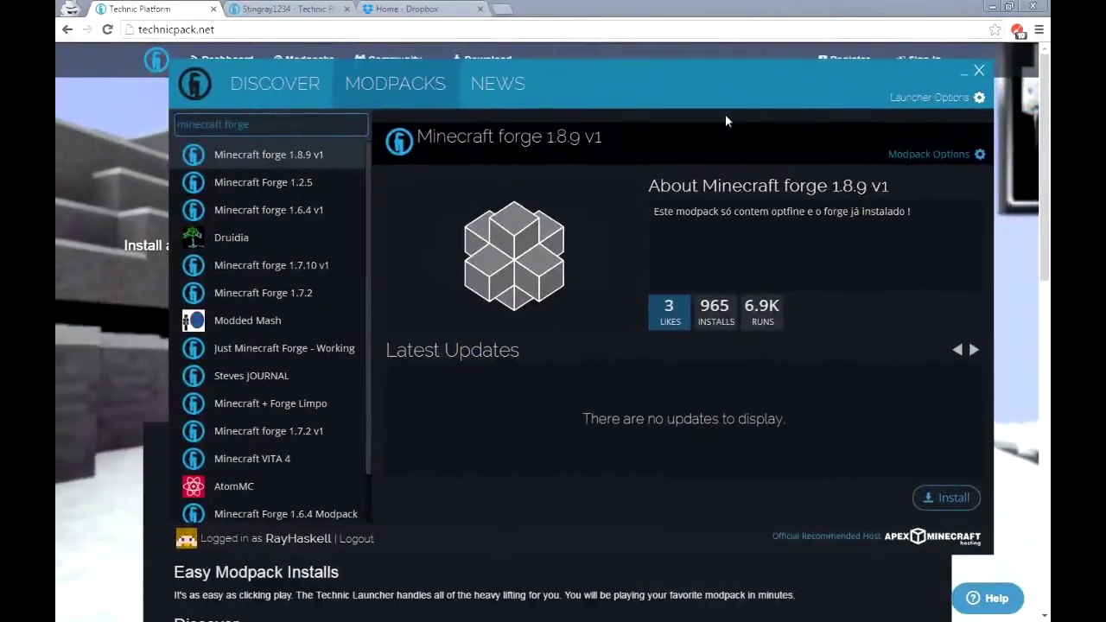
- Open the Minecraft forge 1.7.10 v1 modpack's details from the launcher's "minecraft forge" search results
click(285, 78)
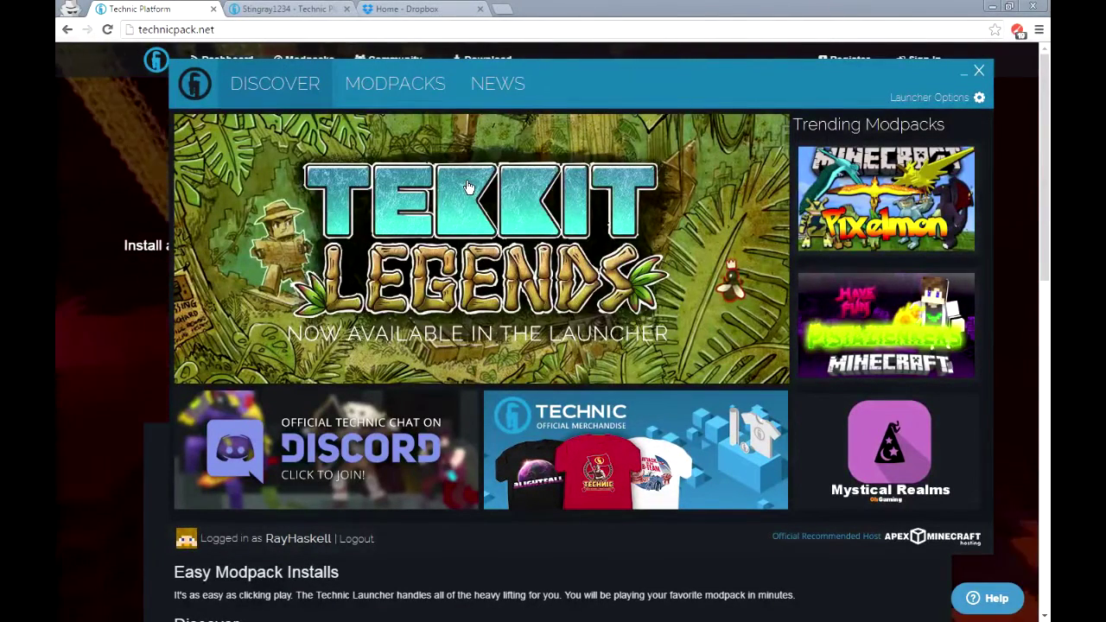
click(433, 90)
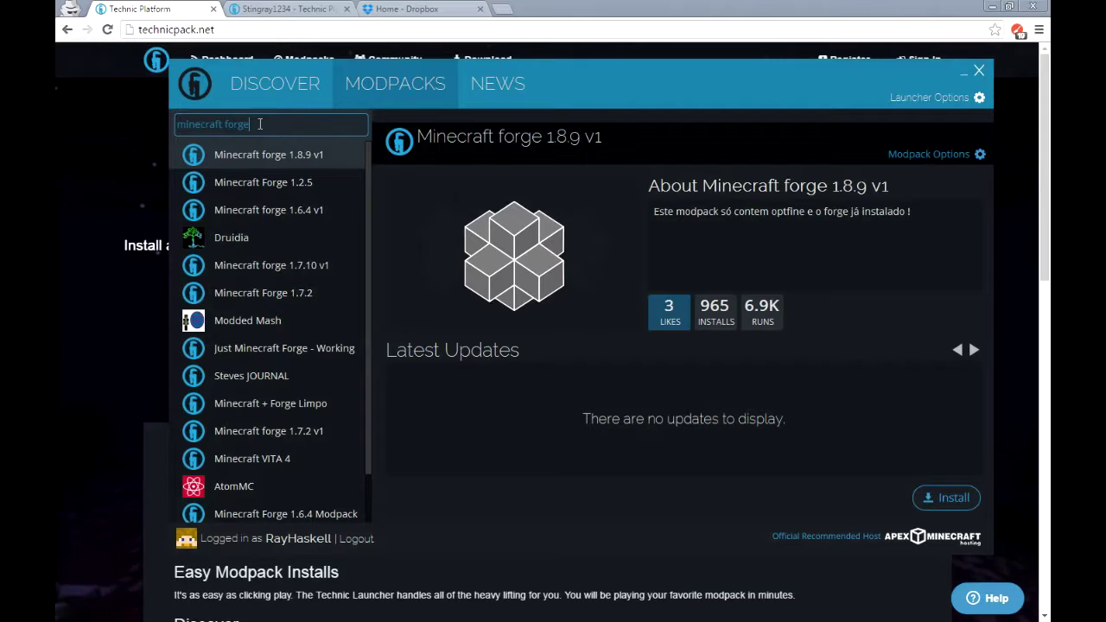
click(297, 295)
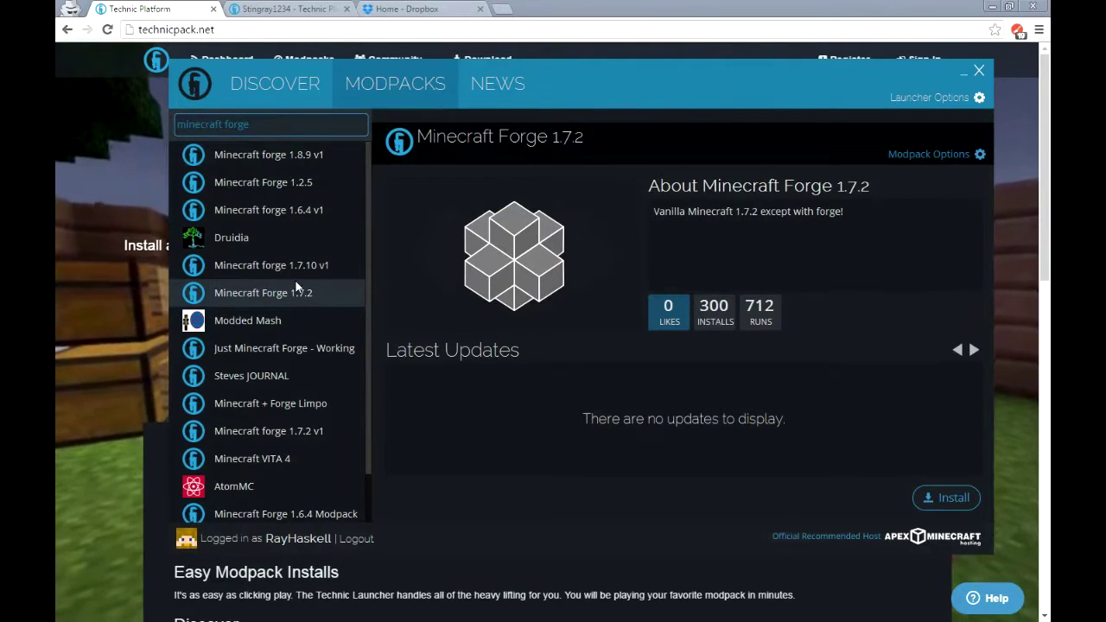
click(292, 274)
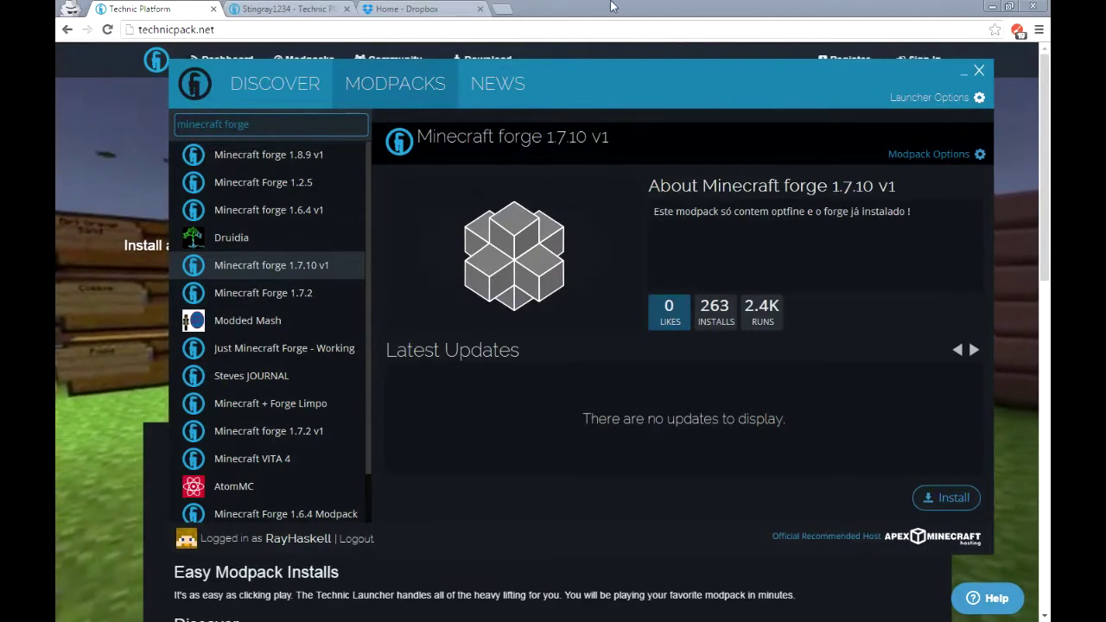
- Switch to Windows Explorer and look over the bin, cache, config, coremods and resourcepacks folders in forge-1710-clean-install
key(alt+Tab)
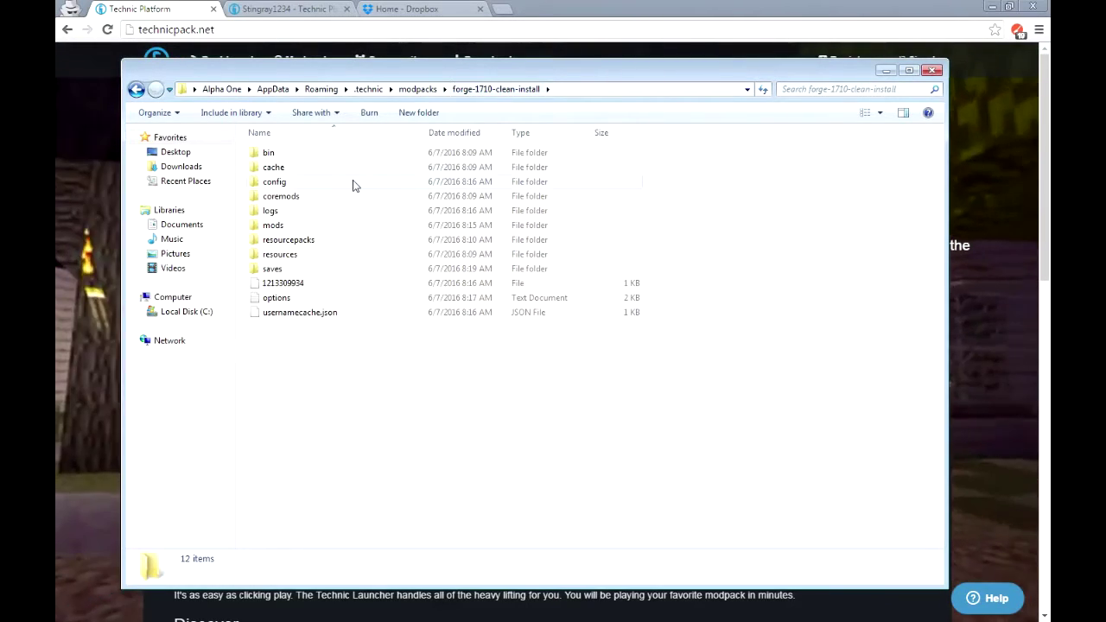
click(285, 155)
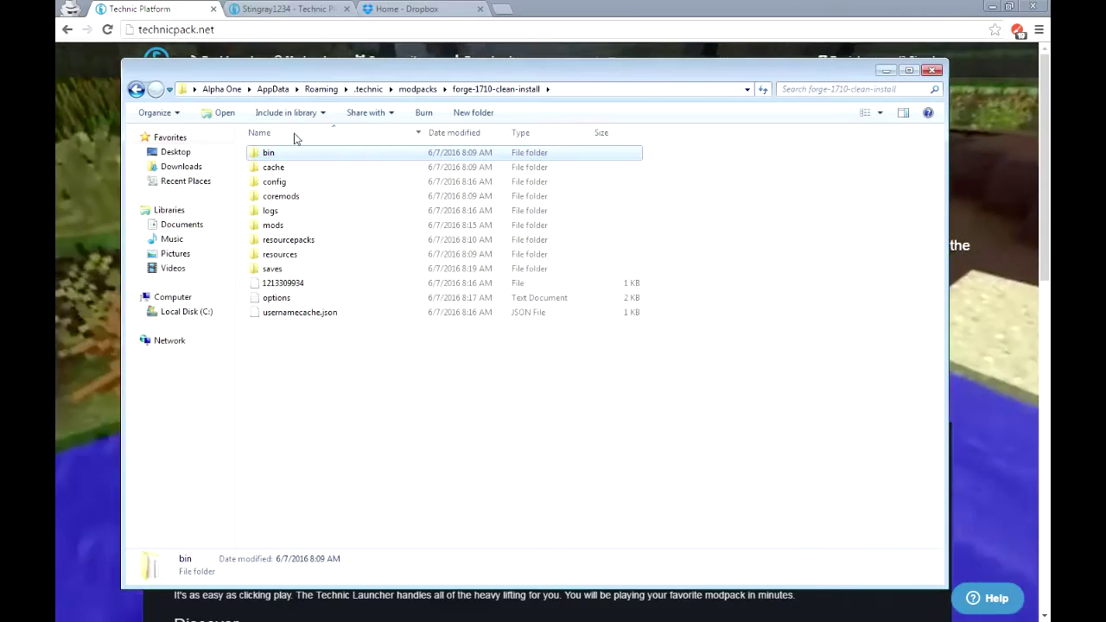
click(286, 171)
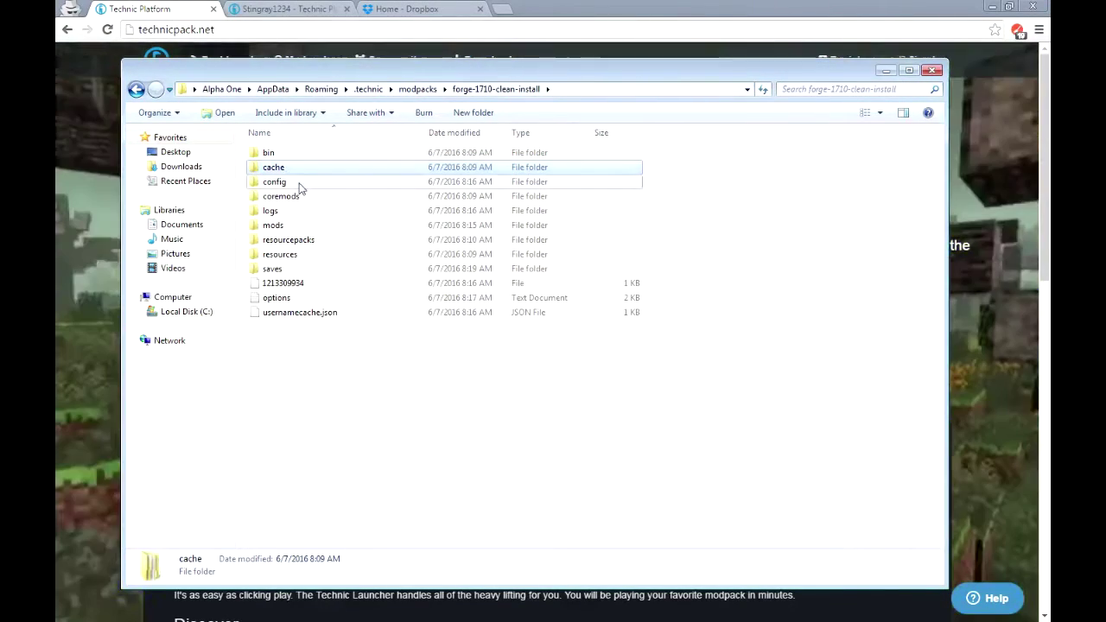
click(299, 184)
click(297, 197)
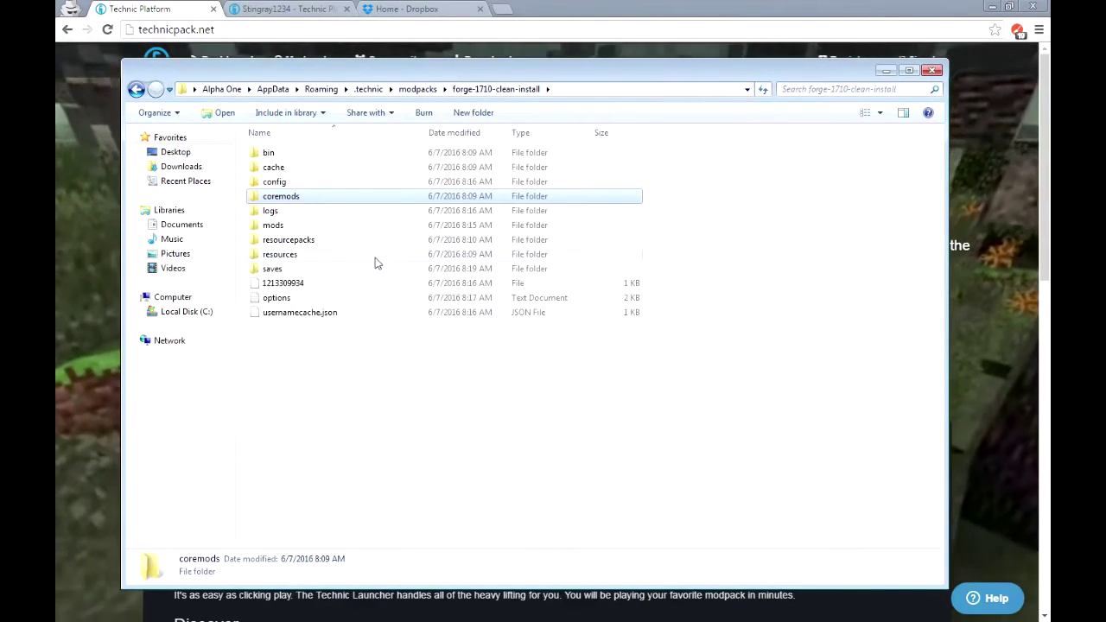
click(296, 243)
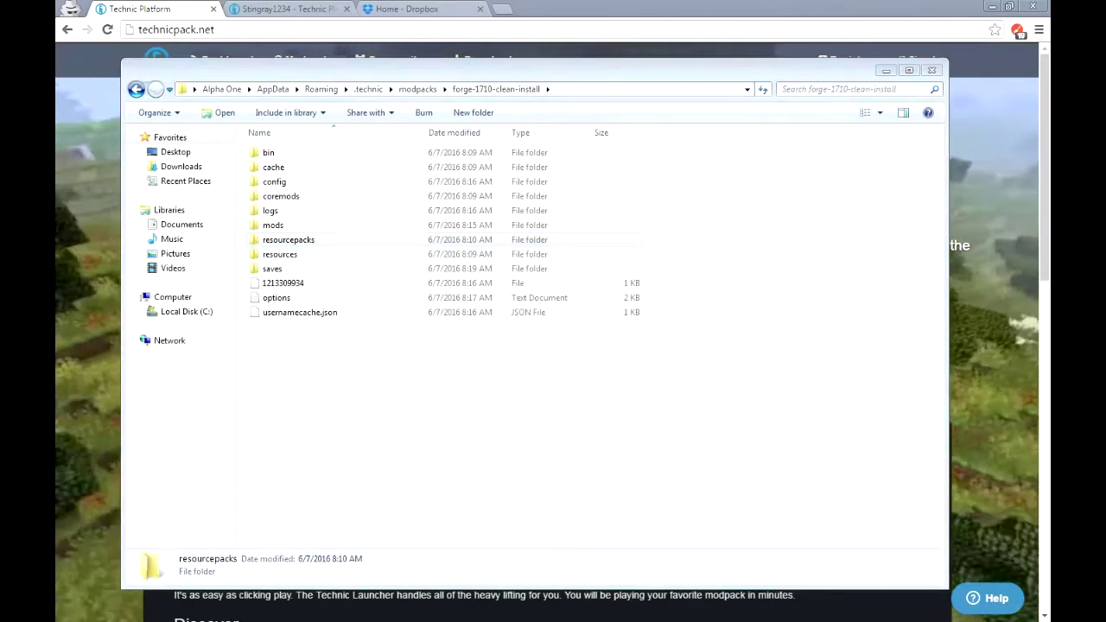
- Bring the PhotoRes0.91BiomesOPlenty5.zip archive into view in WinRAR and compare its folders with those in forge-1710-clean-install
drag(926, 101, 355, 103)
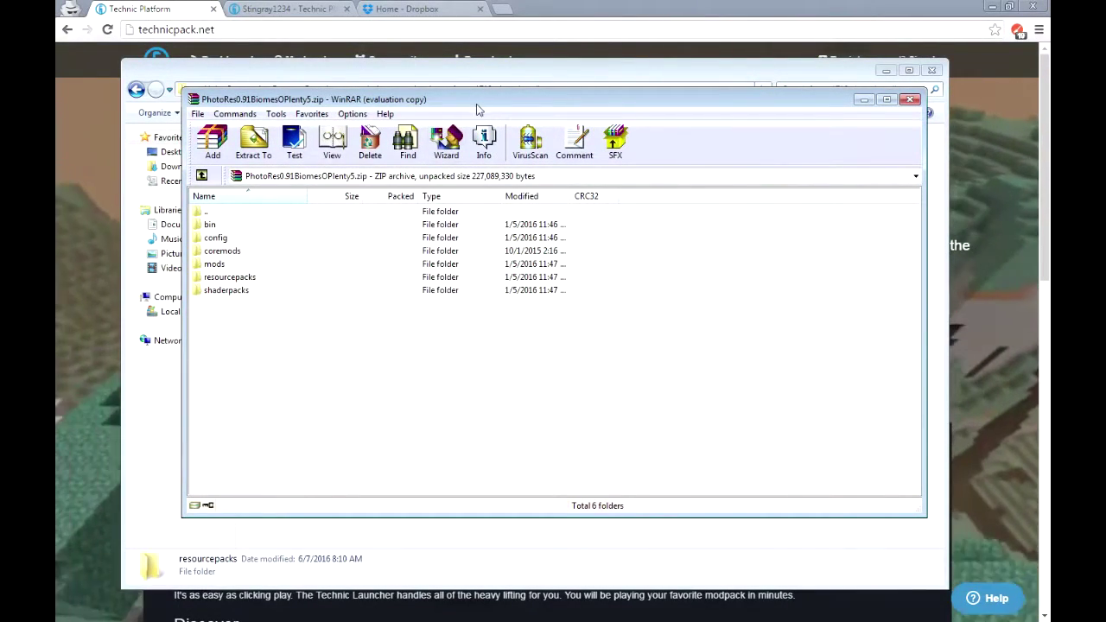
drag(473, 107, 510, 136)
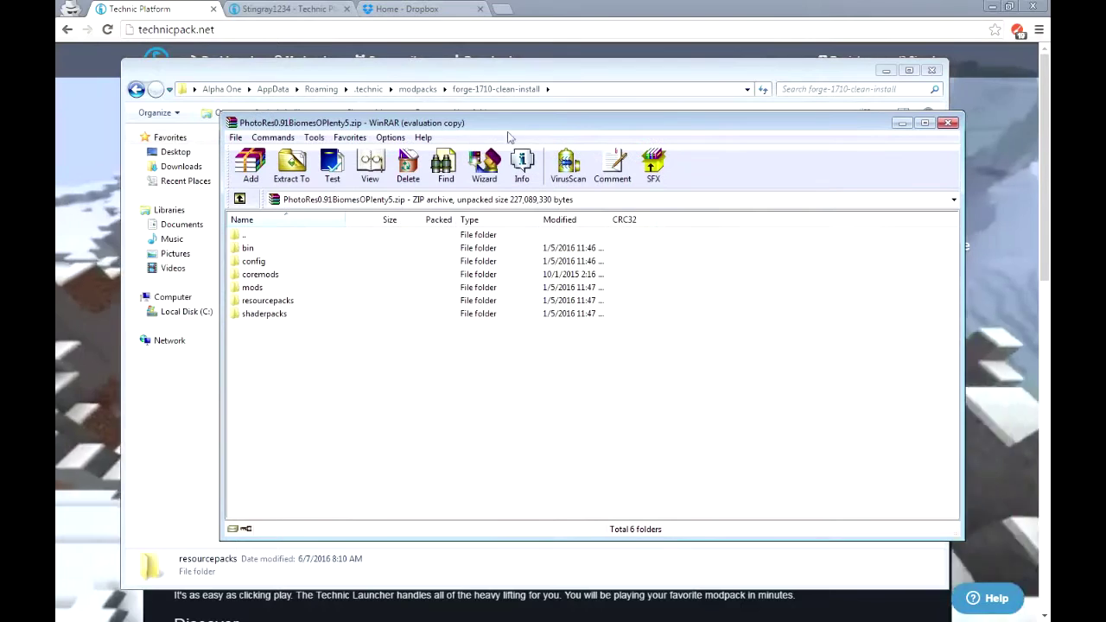
click(249, 248)
shift+click(263, 286)
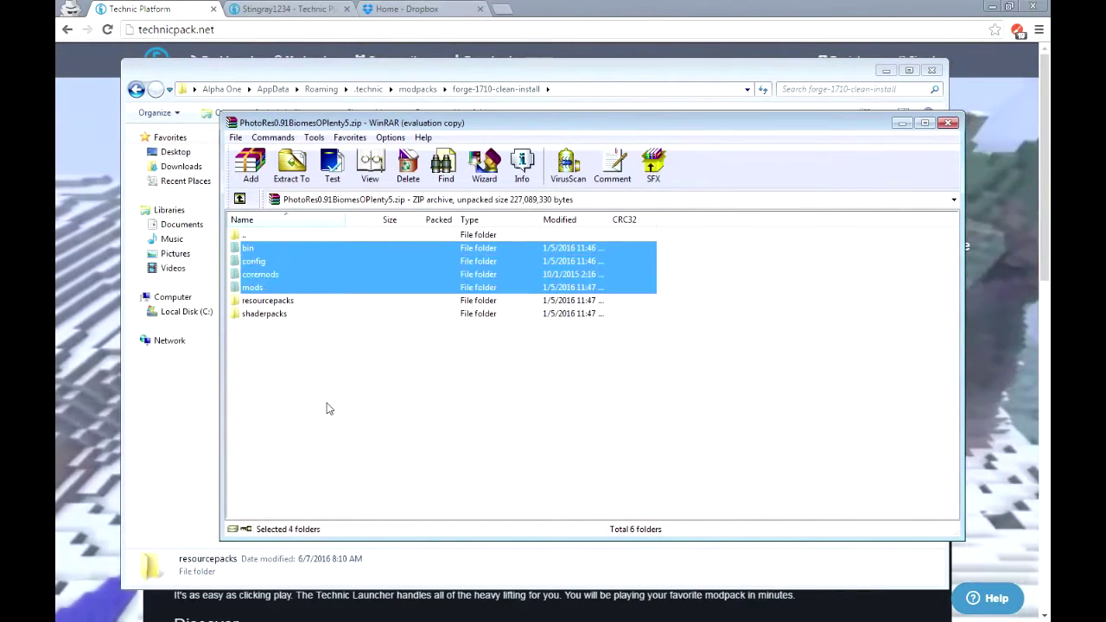
click(278, 304)
shift+click(279, 316)
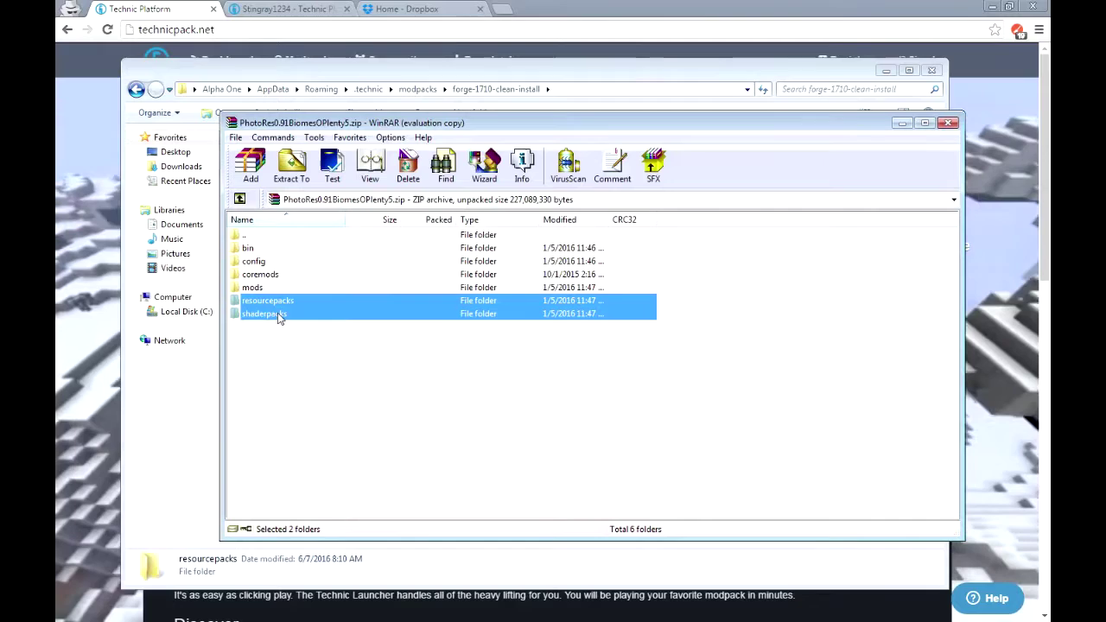
click(339, 78)
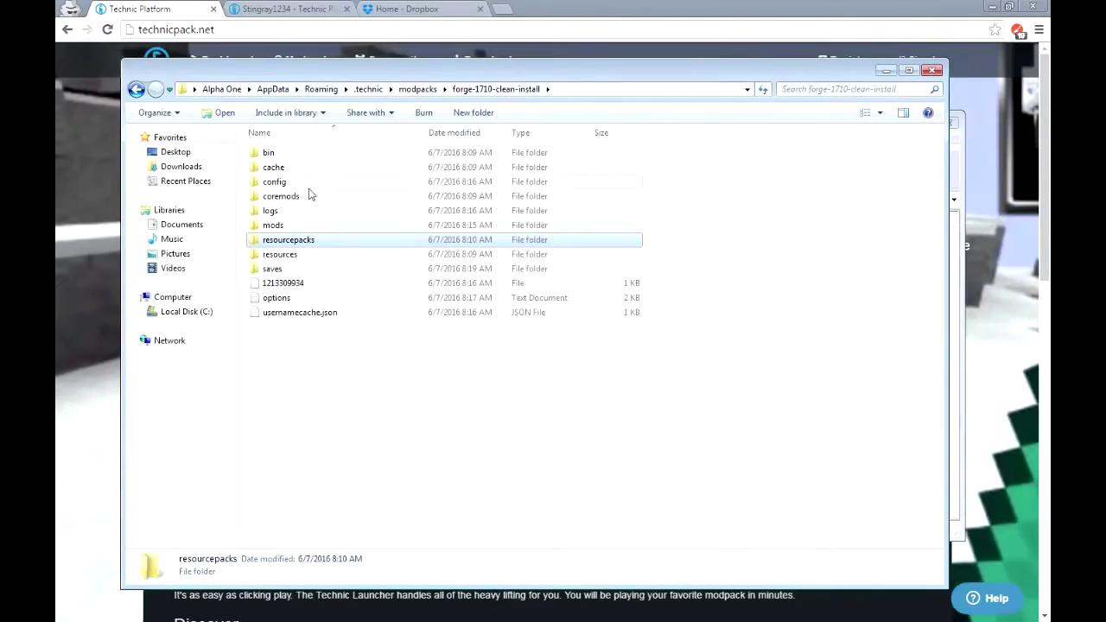
click(955, 292)
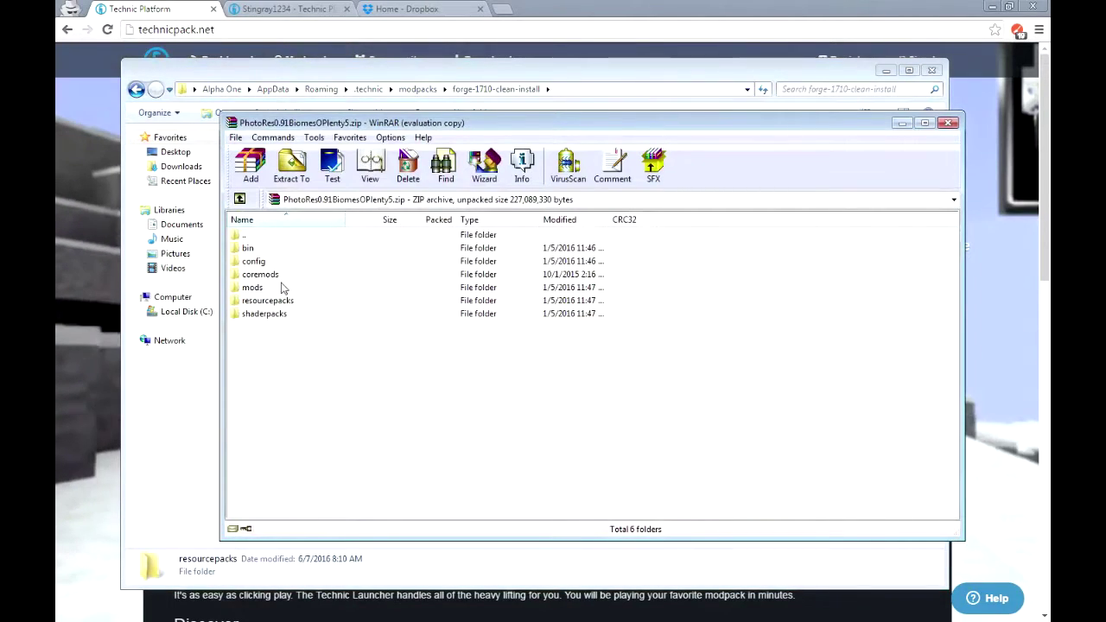
- Check the contents of the modpack's mods and resourcepacks folders, and find the shaderpacks folder in the PhotoRes archive
click(312, 102)
double_click(275, 226)
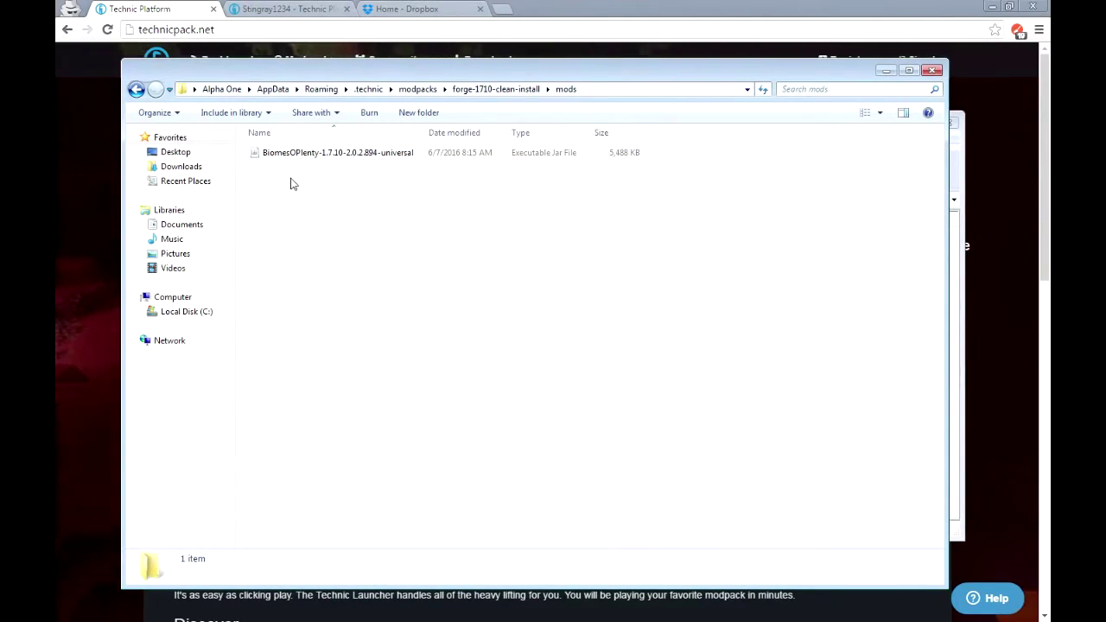
key(BackSpace)
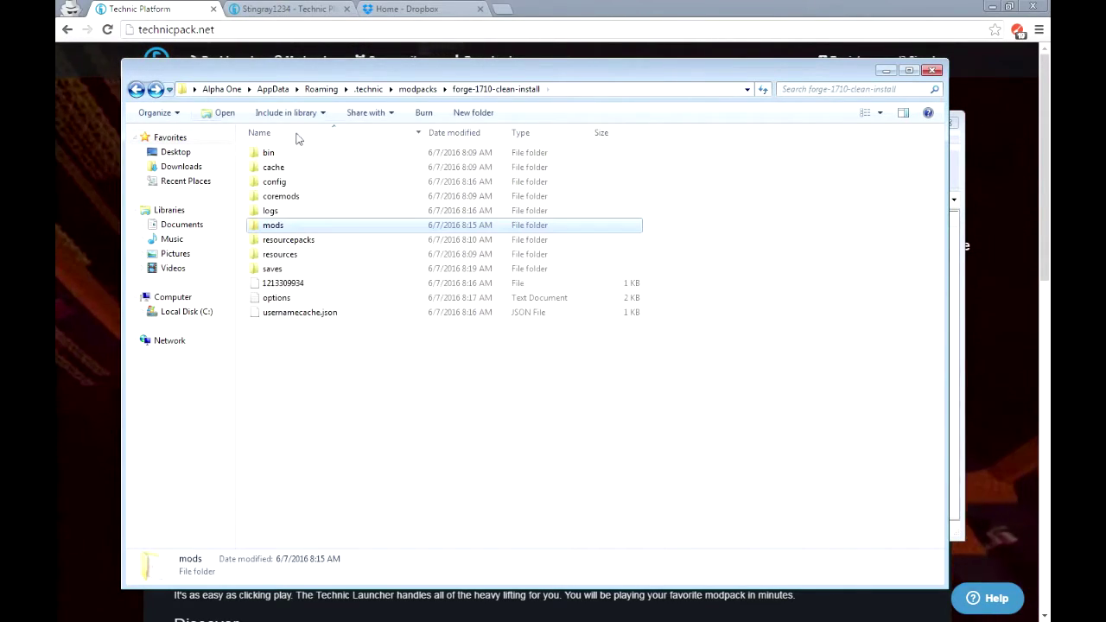
double_click(316, 240)
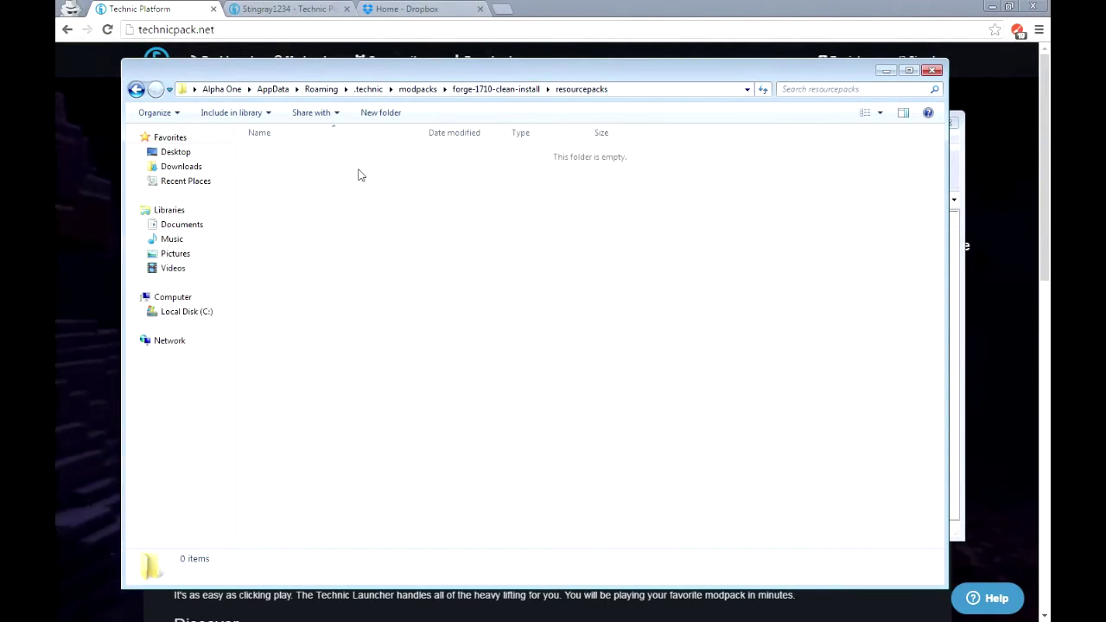
click(136, 89)
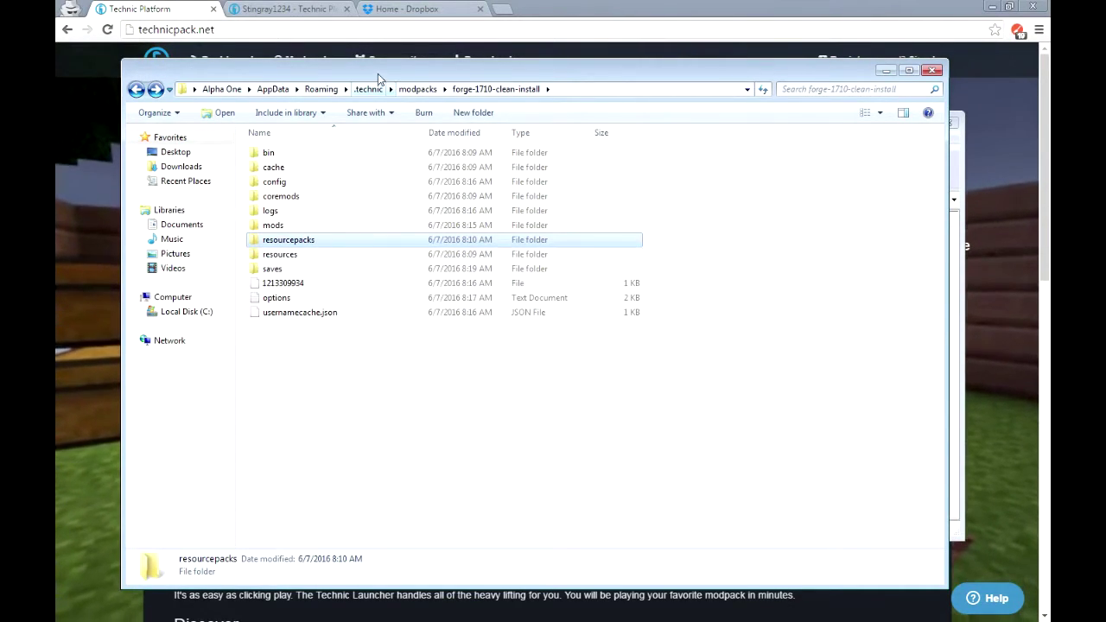
key(alt+Tab)
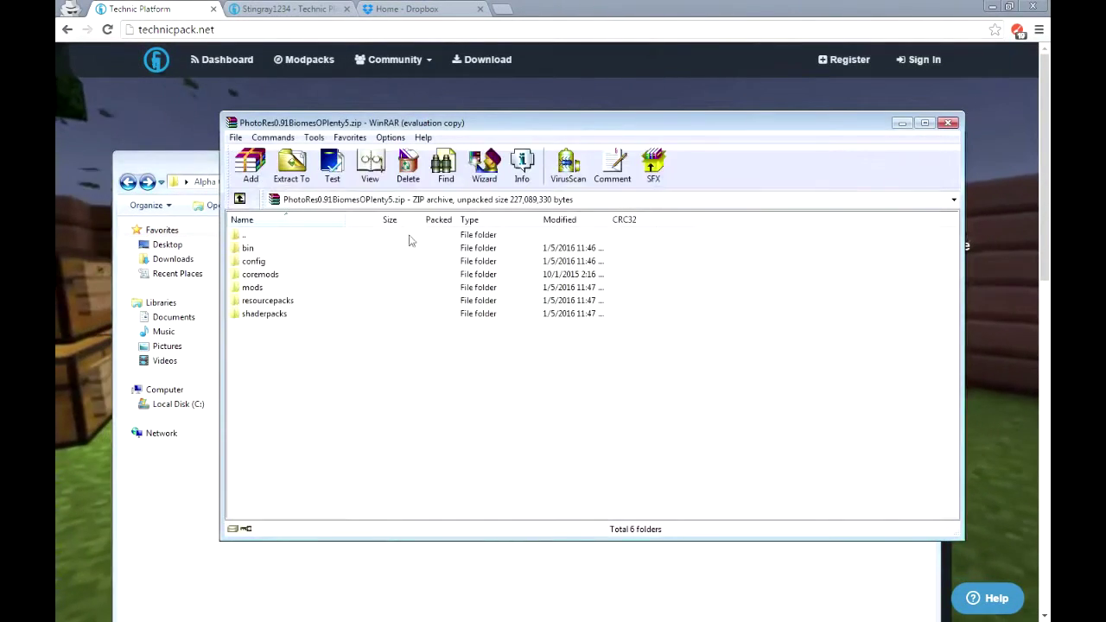
click(281, 316)
- Compress the bin, cache, config and coremods folders of forge-1710-clean-install together into one zip file
click(200, 191)
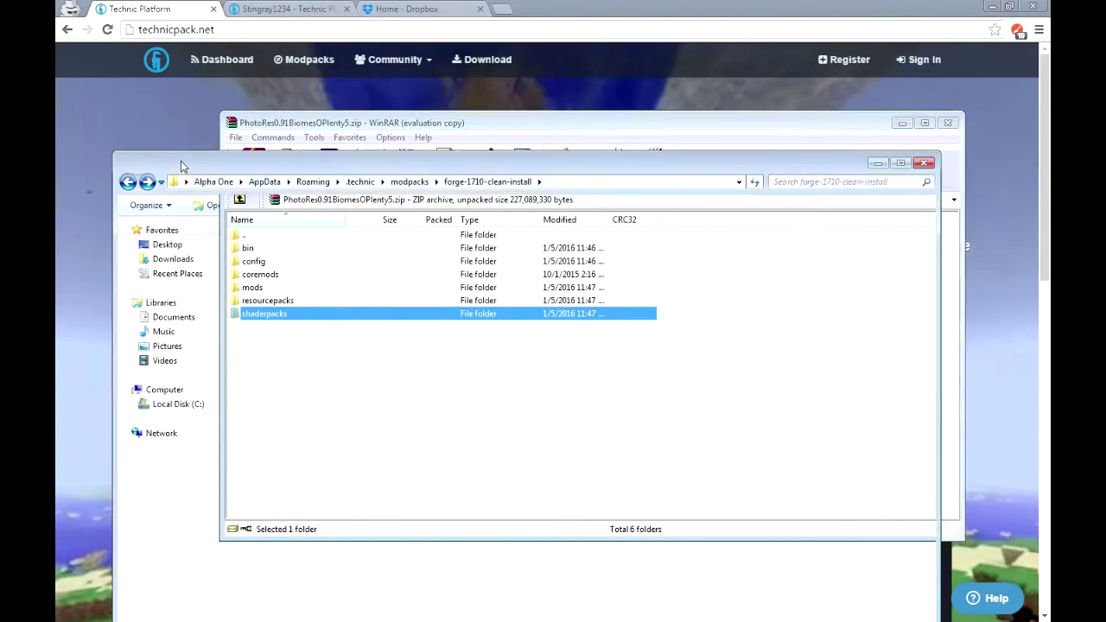
drag(269, 216, 297, 261)
right_click(295, 266)
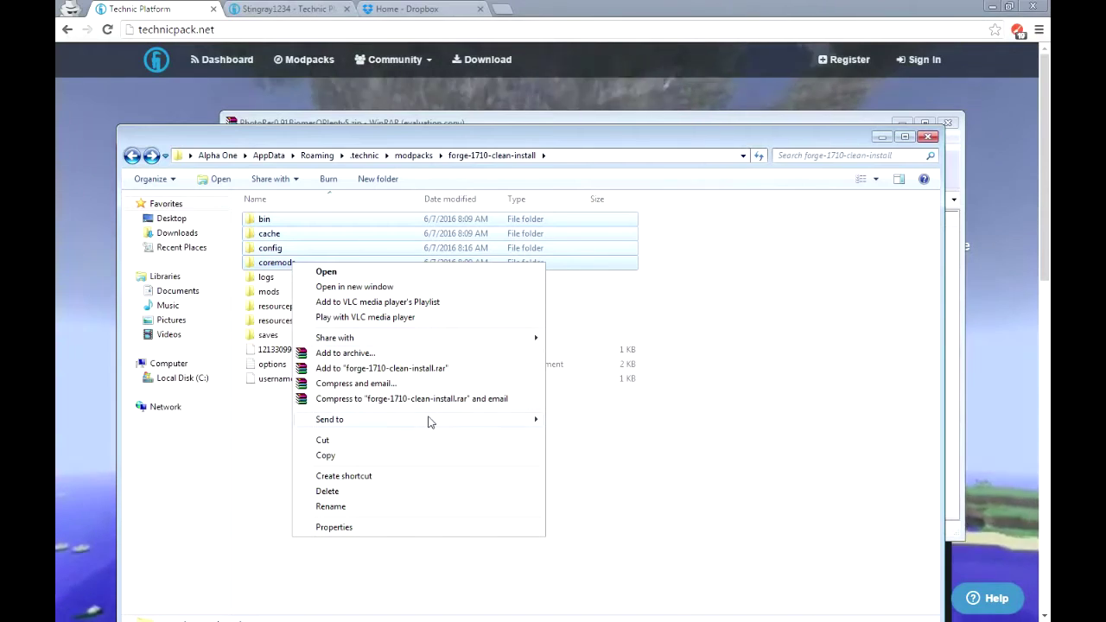
mouse_move(430, 419)
click(634, 423)
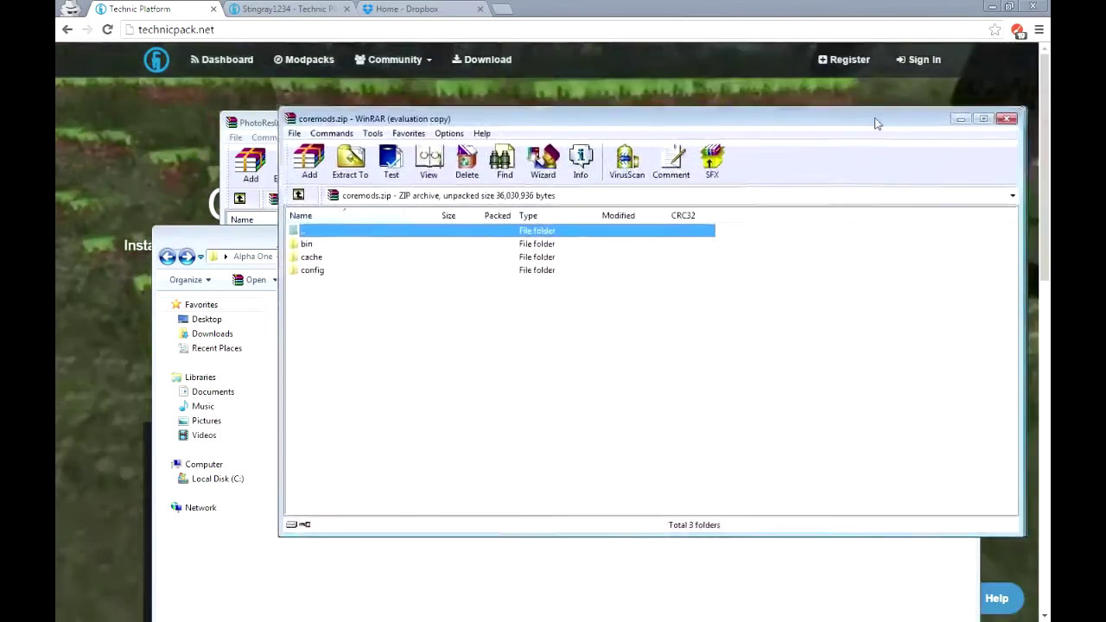
- Check the folders inside the opened coremods.zip archive and close it
drag(874, 118, 819, 135)
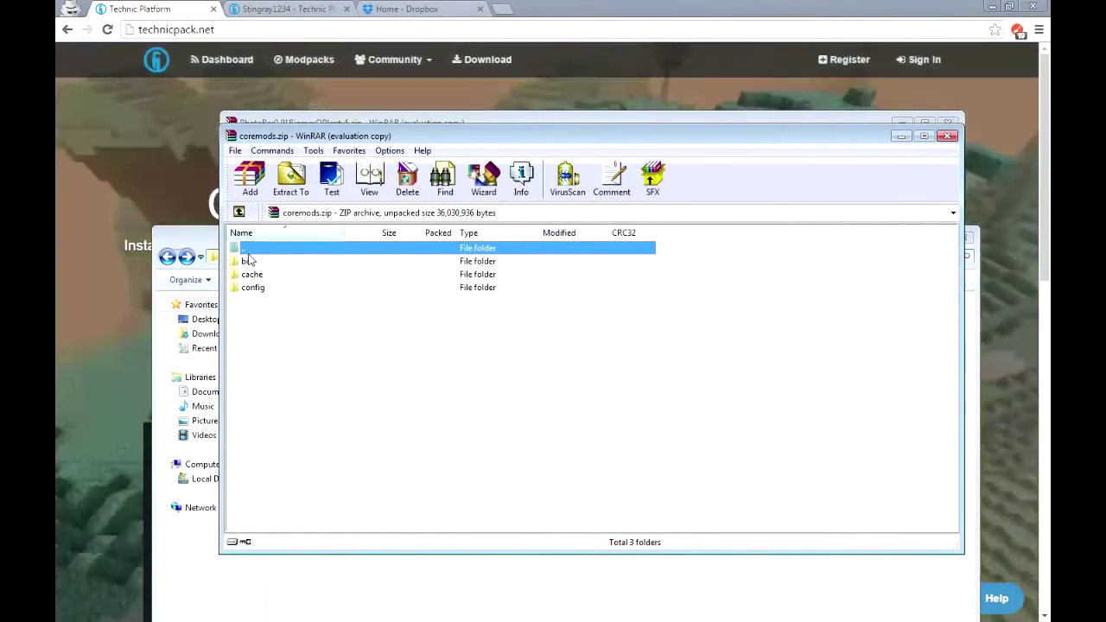
click(259, 287)
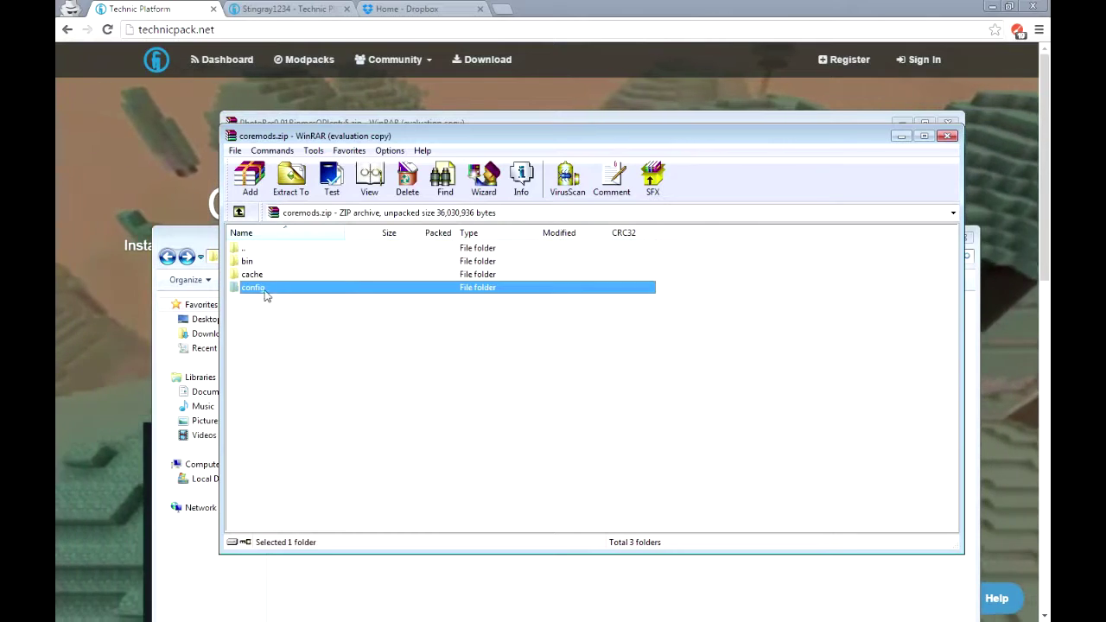
shift+click(251, 261)
click(947, 140)
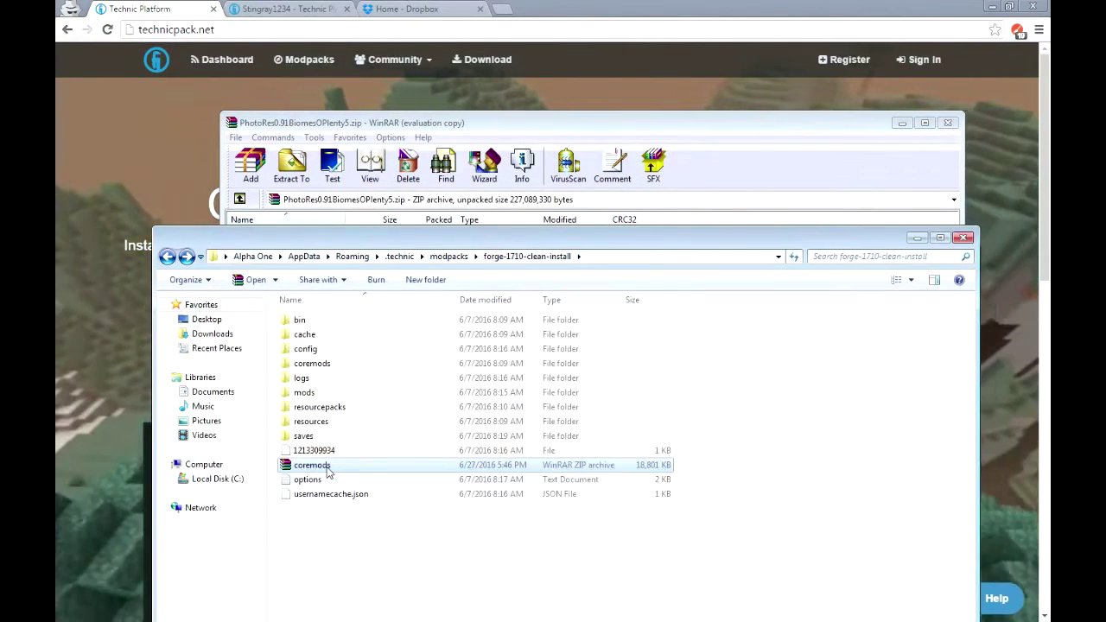
- Rename the coremods zip archive as modpack
right_click(328, 464)
click(372, 437)
text(mdo)
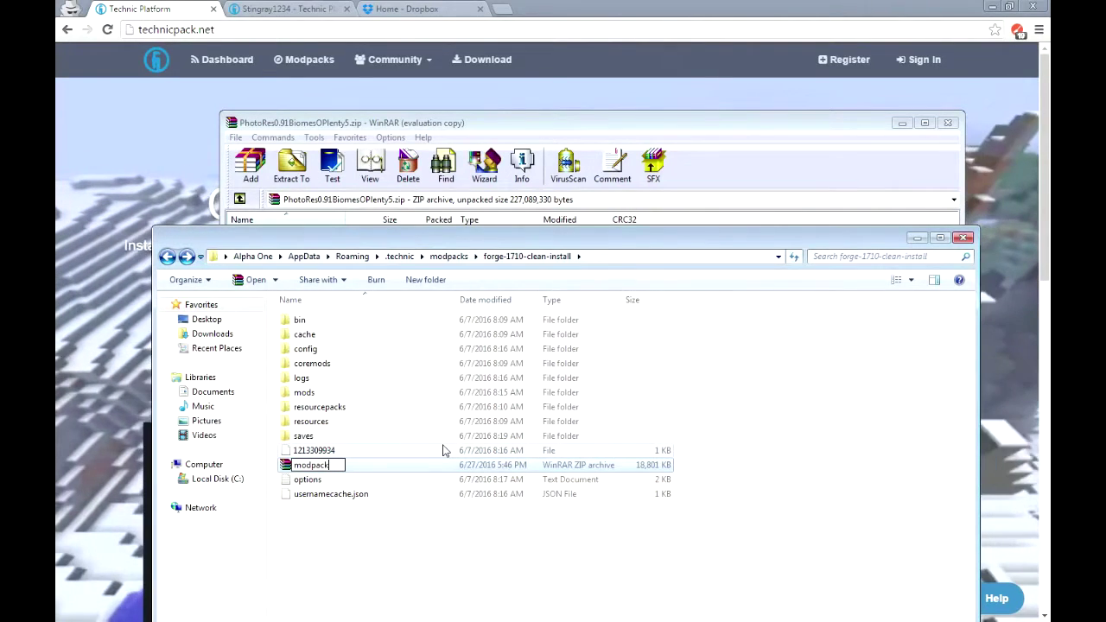
key(Return)
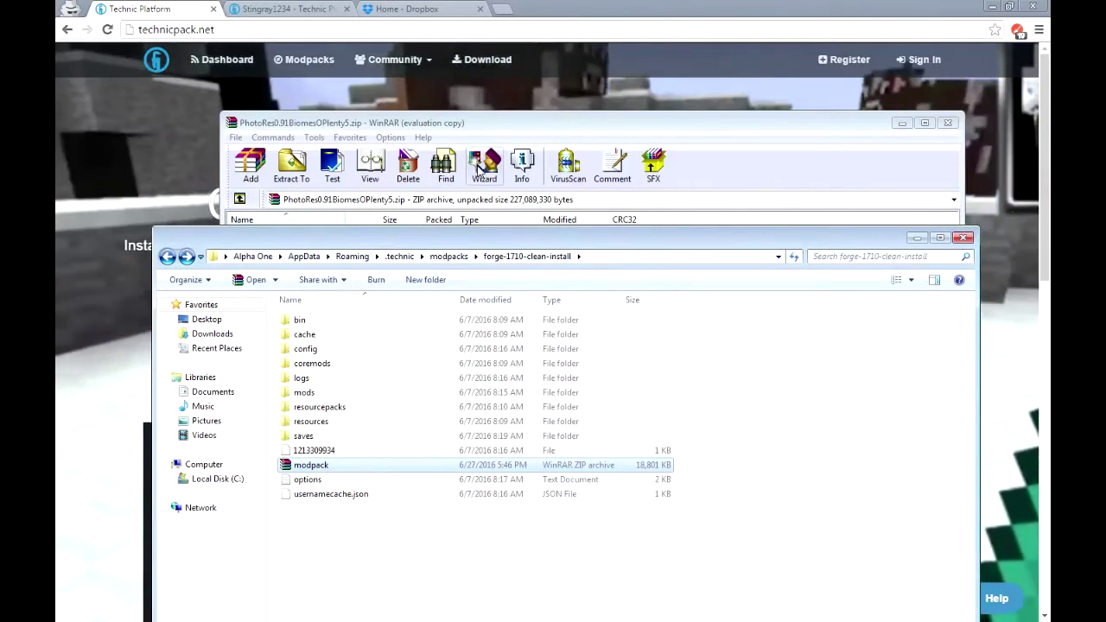
- Copy the Dropbox share link of jre-7u21-windows-x64.exe and paste it as the address in a new browser tab
click(402, 8)
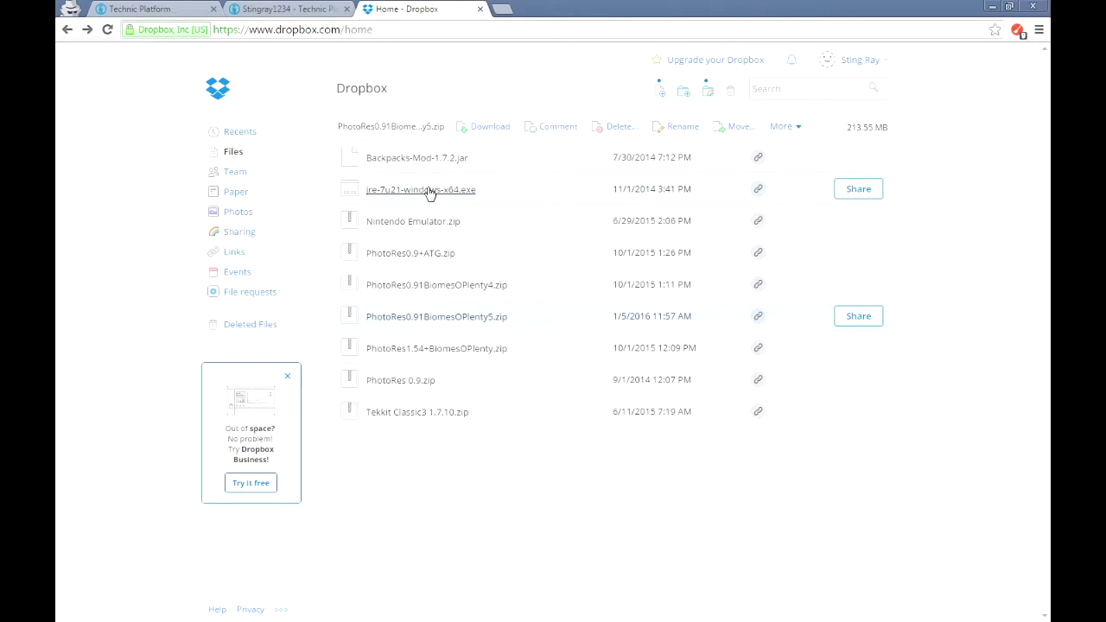
click(850, 190)
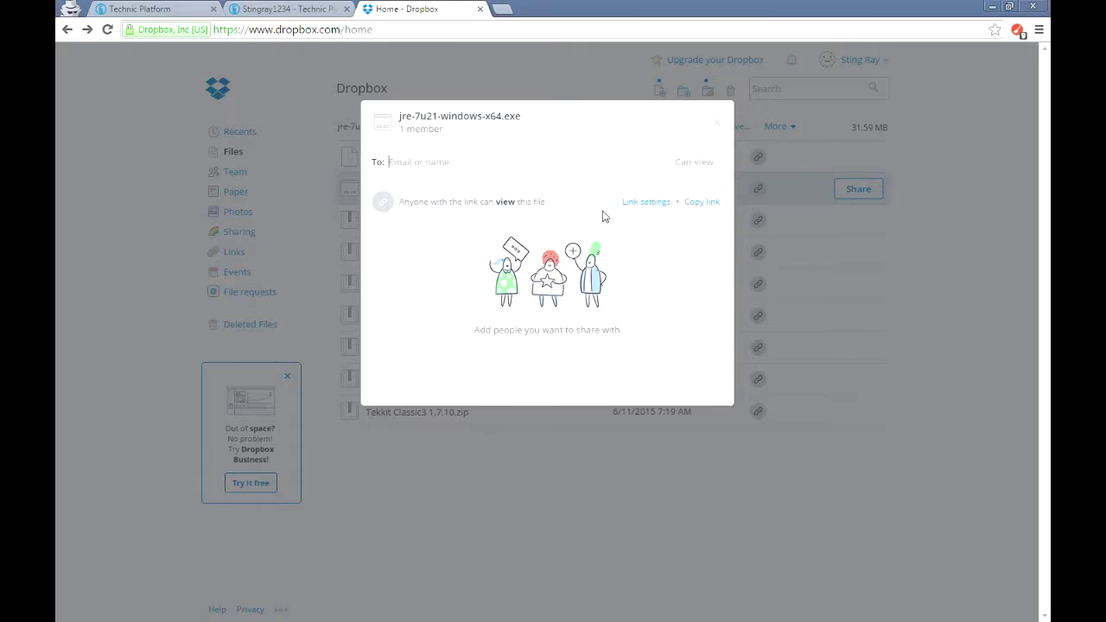
click(700, 202)
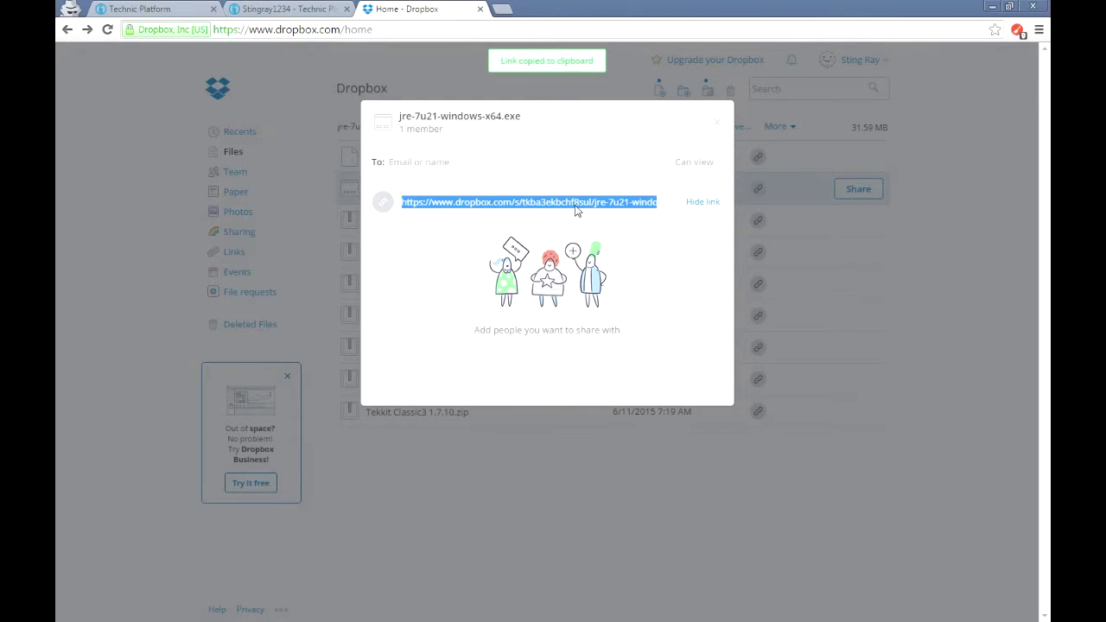
click(502, 9)
key(ctrl+v)
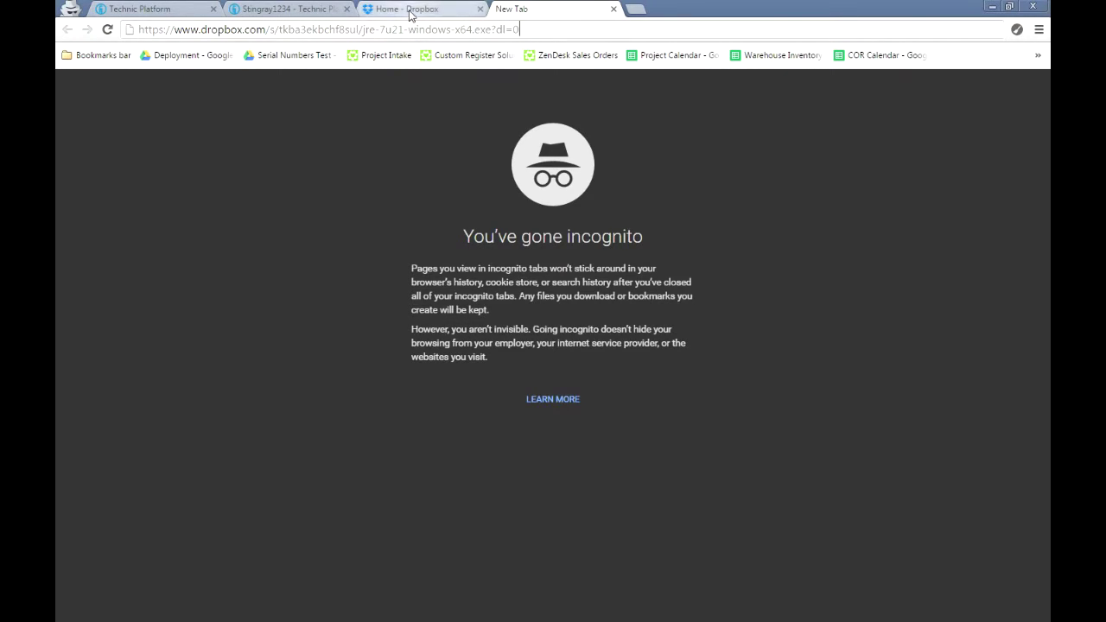
- Return to the signed-in Technic profile page and open the form for creating a modpack
click(411, 12)
click(290, 11)
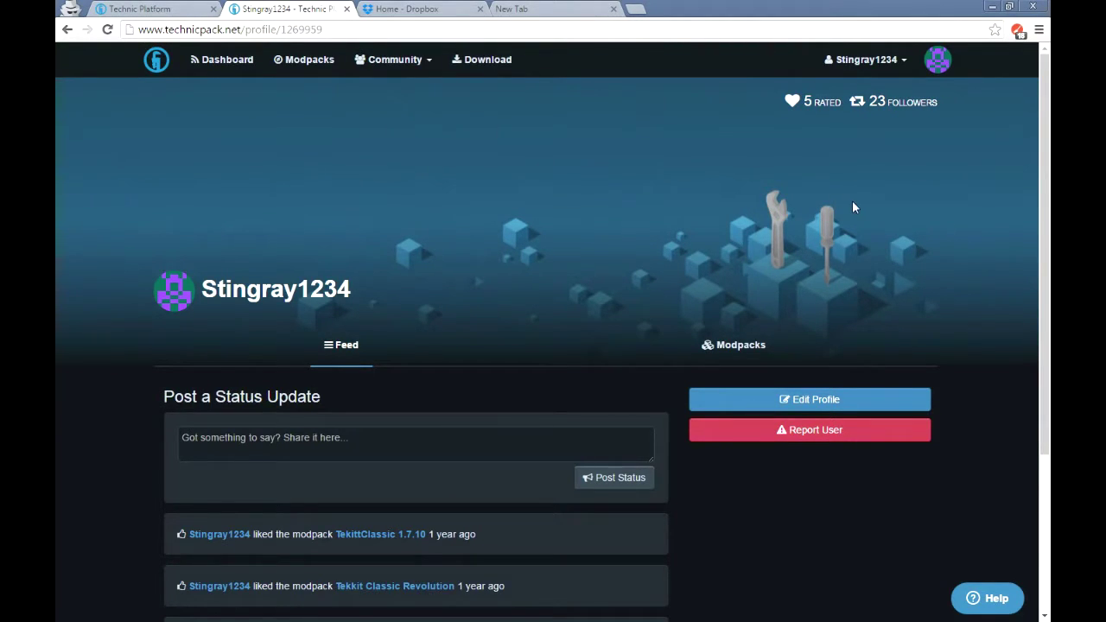
click(902, 68)
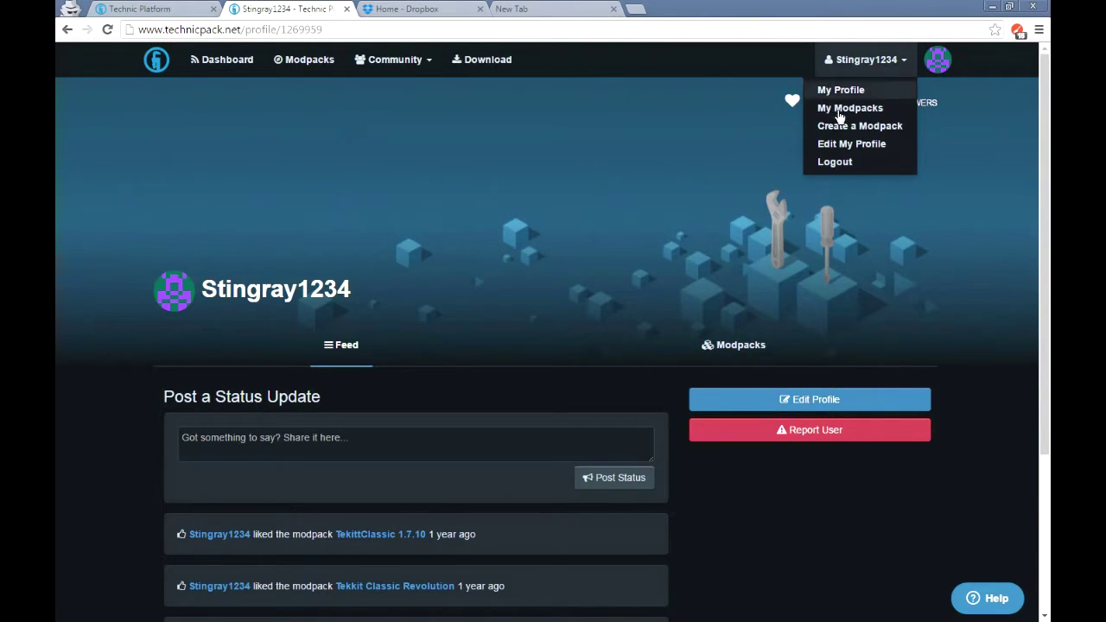
click(851, 143)
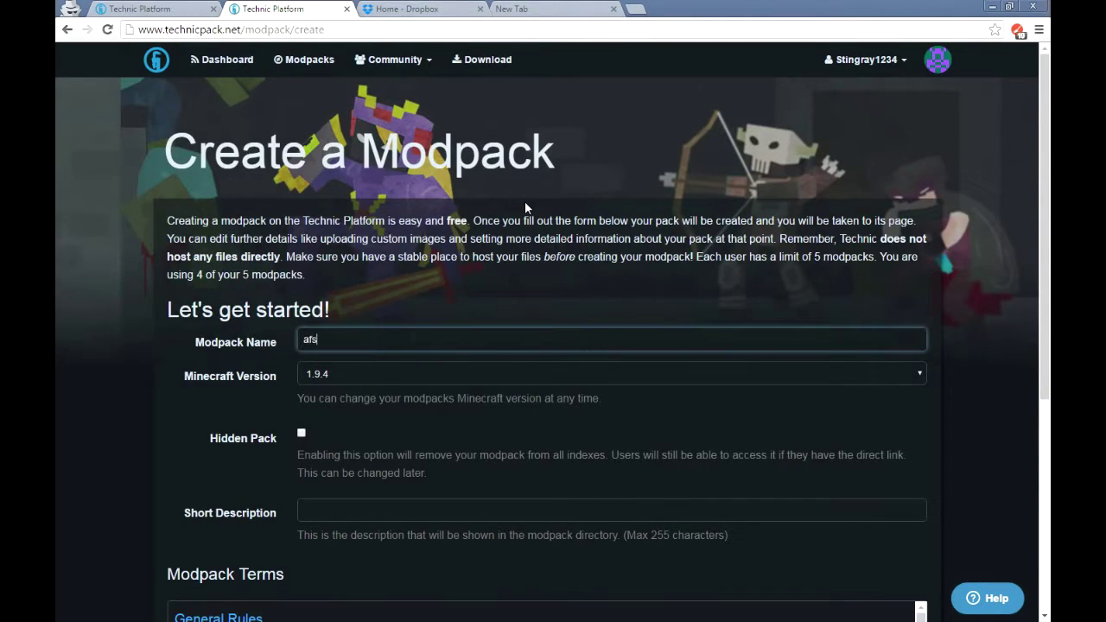
- Set the new modpack's Minecraft version to 1.7.10
click(407, 373)
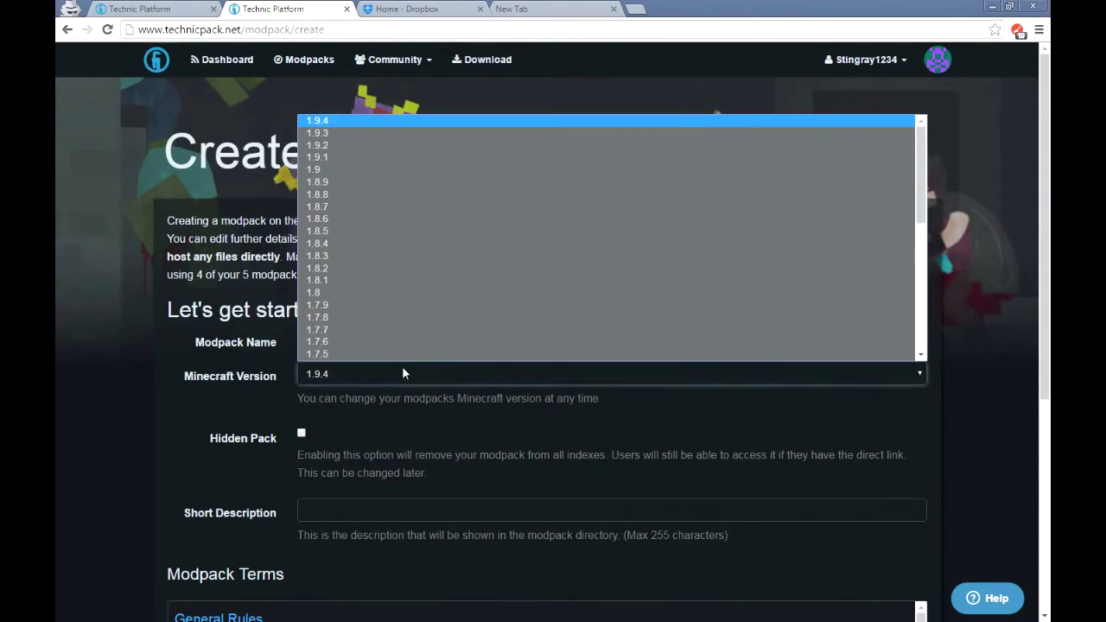
scroll(922, 212, down, 2)
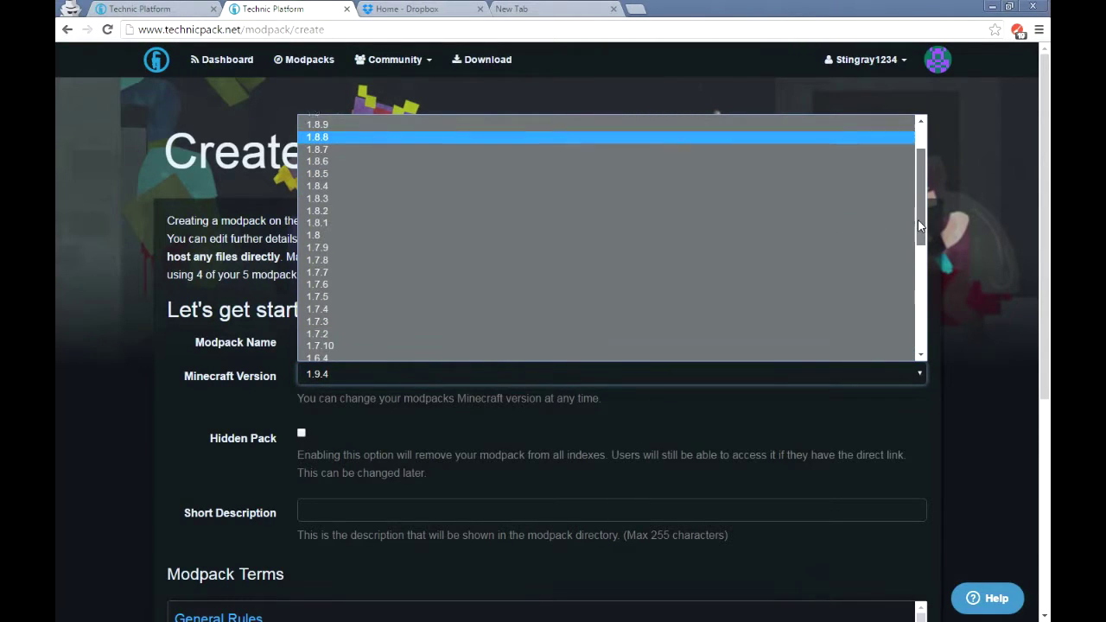
click(458, 334)
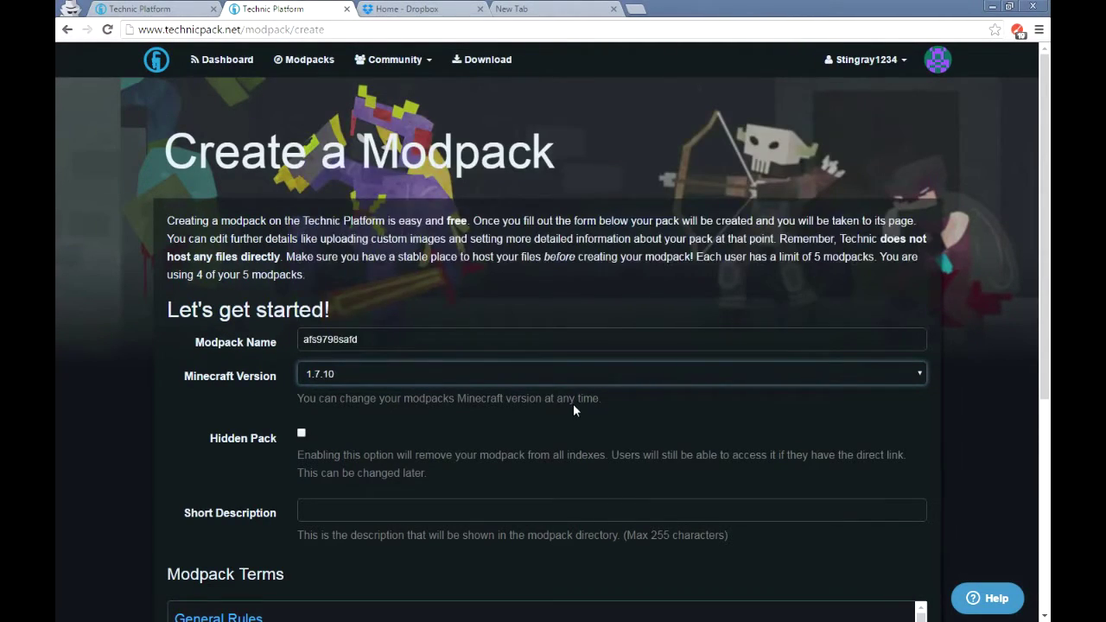
- Enter asdfasdf as the modpack's short description and submit the form to create the modpack
scroll(572, 406, down, 1)
click(388, 434)
text(asdfasdf)
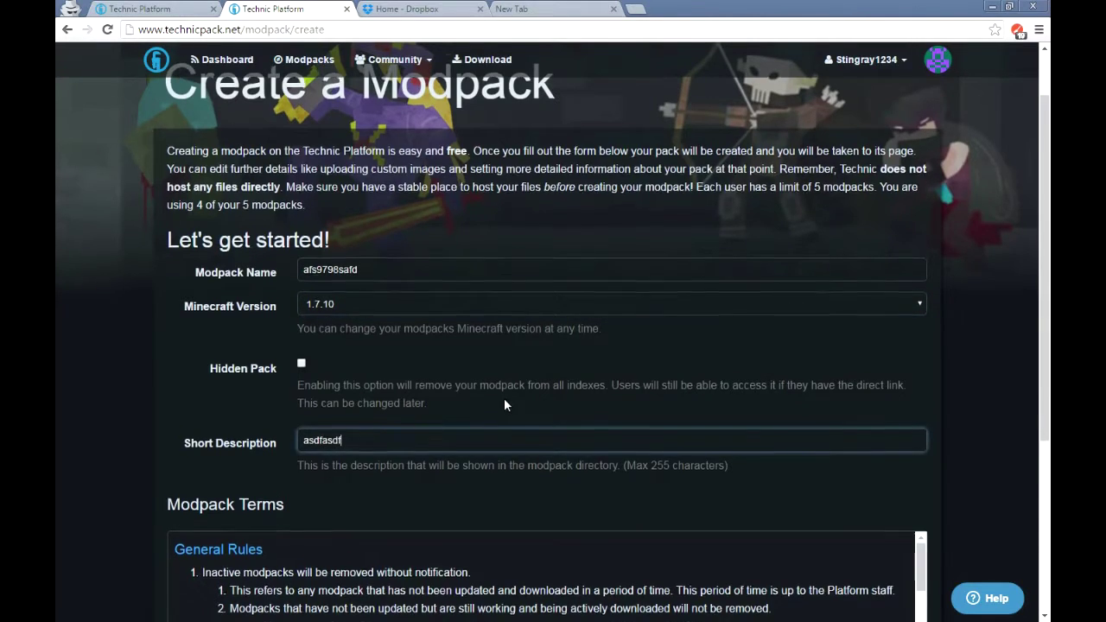
scroll(504, 399, down, 3)
click(461, 515)
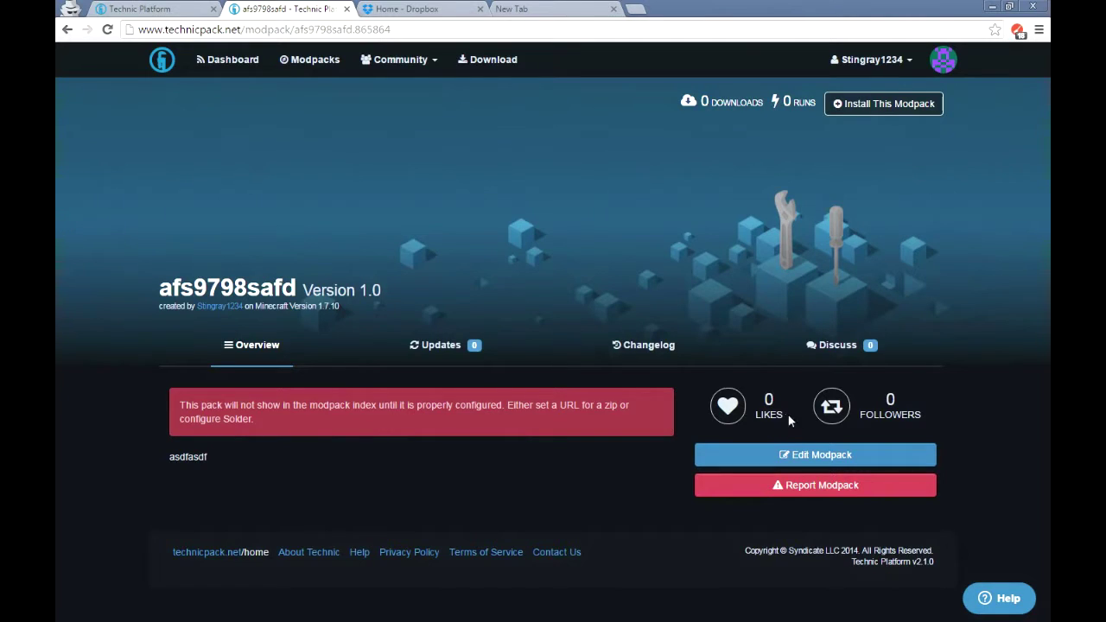
- Open the general settings of the afs9798safd modpack for editing
click(815, 454)
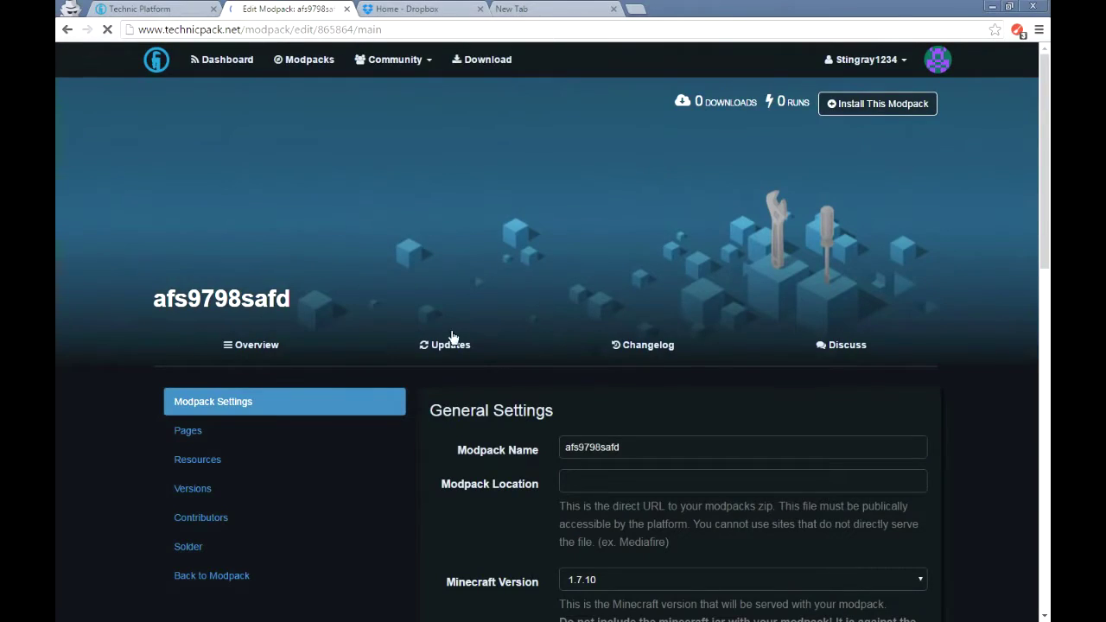
scroll(778, 283, down, 2)
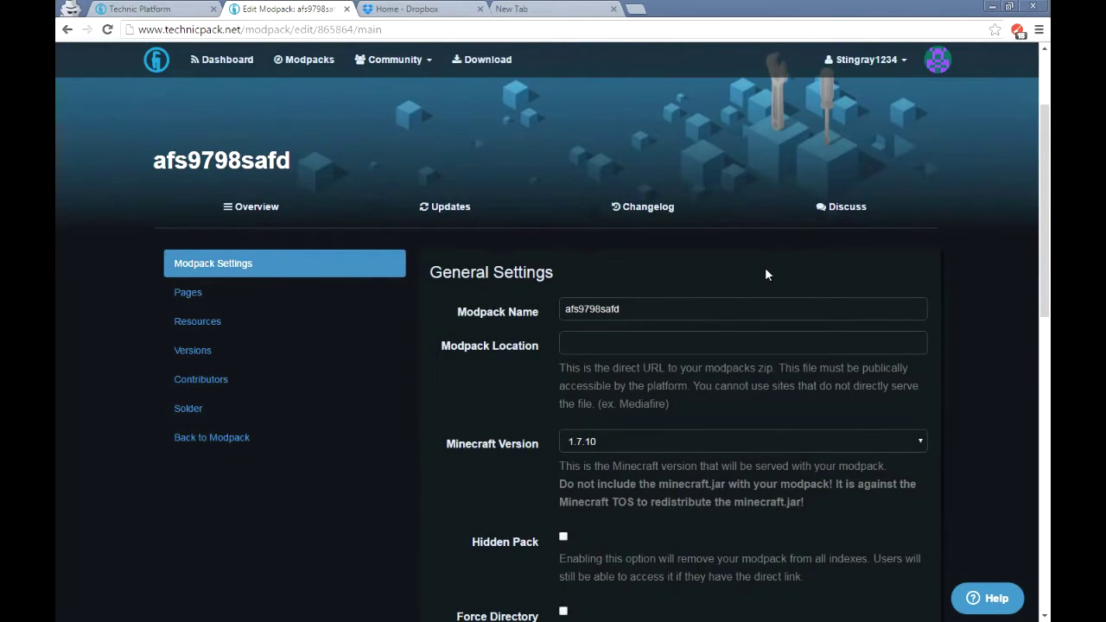
click(544, 8)
click(342, 10)
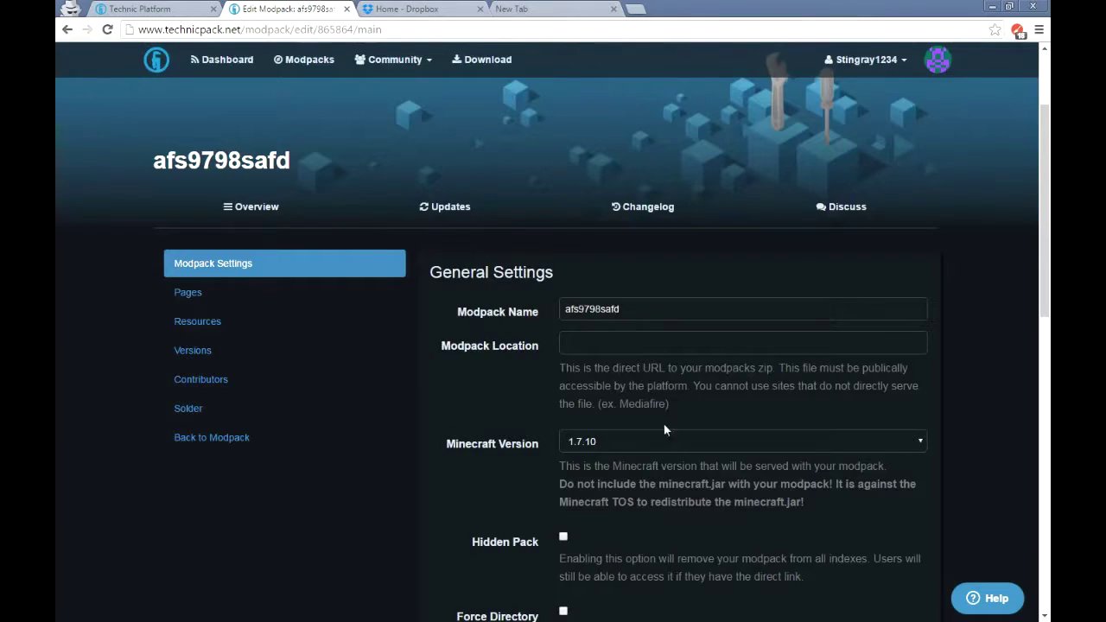
- Paste the copied Dropbox link as the modpack location and change its ending to dl=1
click(635, 346)
key(ctrl+v)
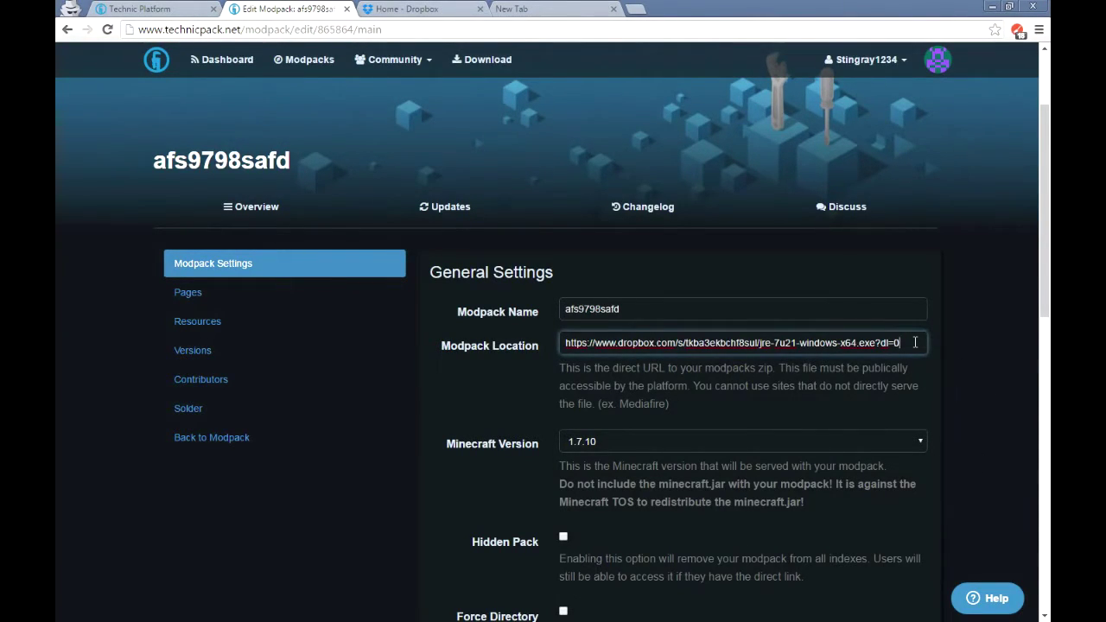
key(BackSpace)
text(1)
- Look through the remaining modpack settings, then open the modpack's resource management page to check the required image sizes
scroll(841, 462, down, 2)
scroll(841, 462, down, 4)
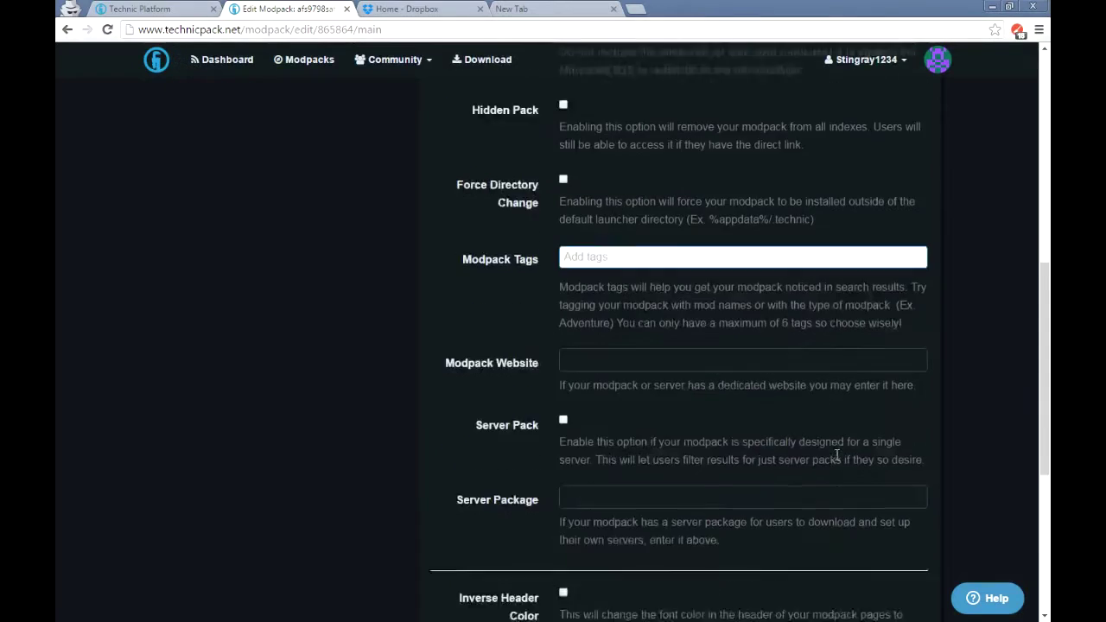
scroll(647, 346, down, 3)
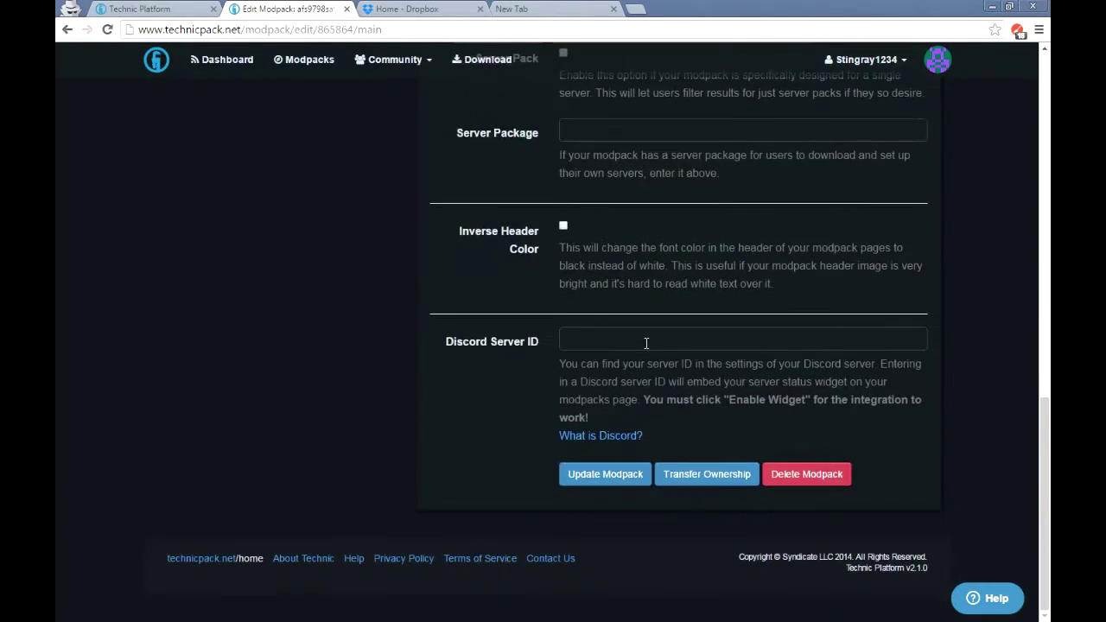
scroll(669, 371, up, 12)
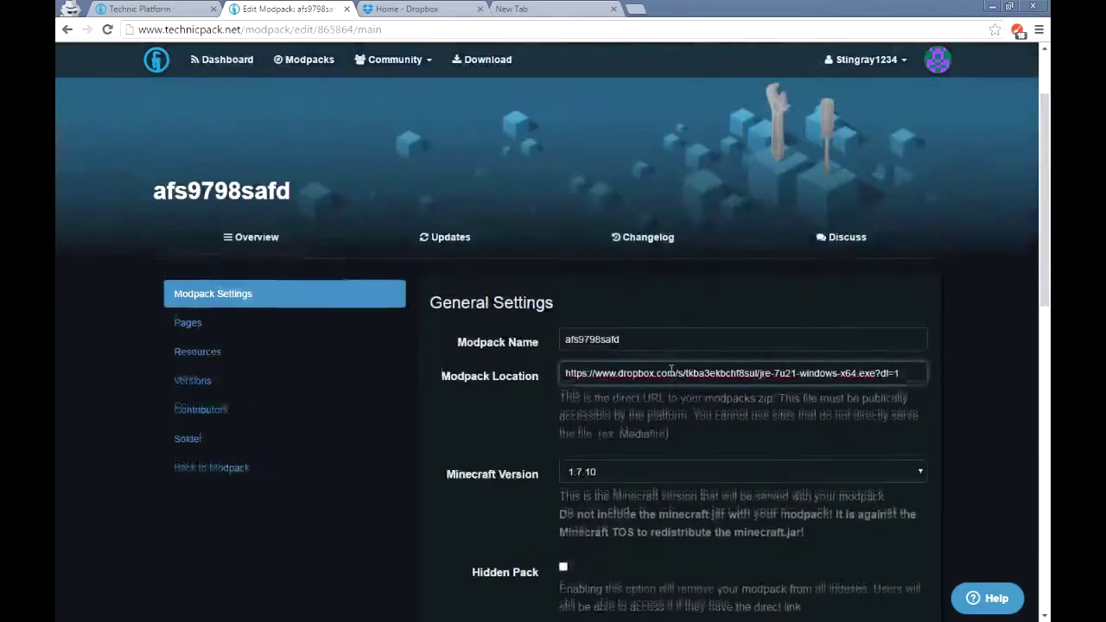
click(242, 351)
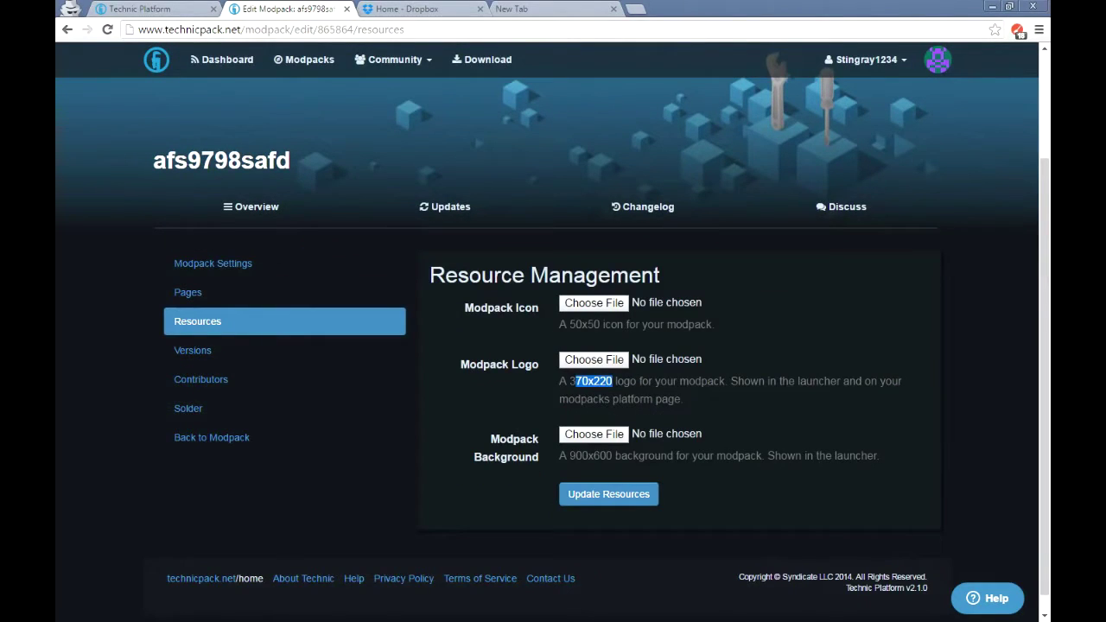
- Switch to the Technic Launcher and search the modpacks for photores to view an example modpack's images
key(alt+Tab)
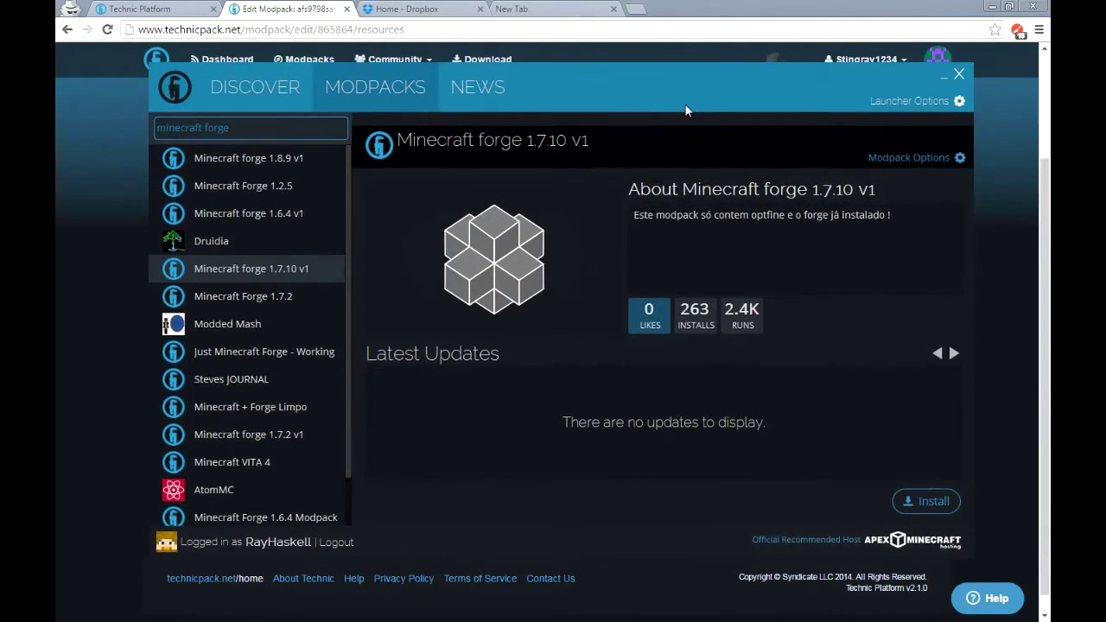
double_click(279, 132)
triple_click(297, 129)
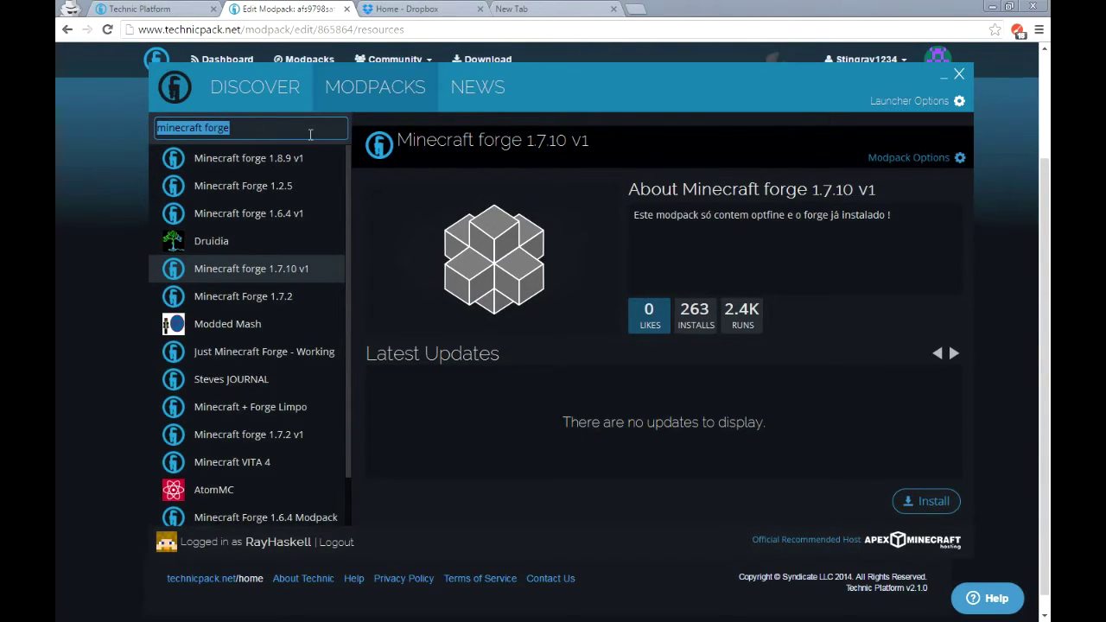
key(BackSpace)
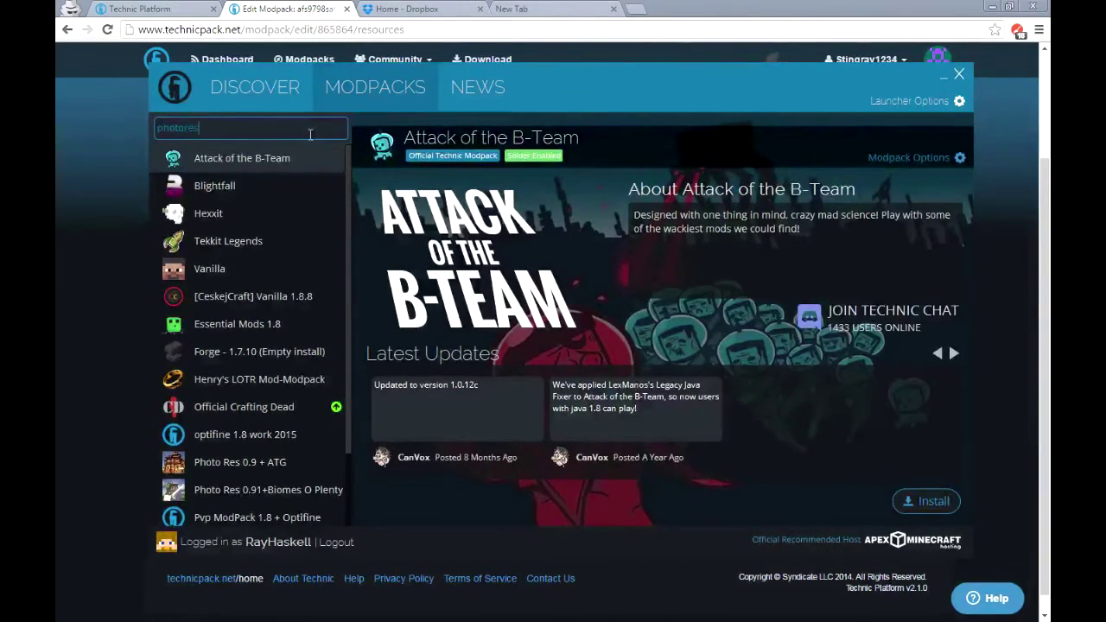
text(photores+biomes)
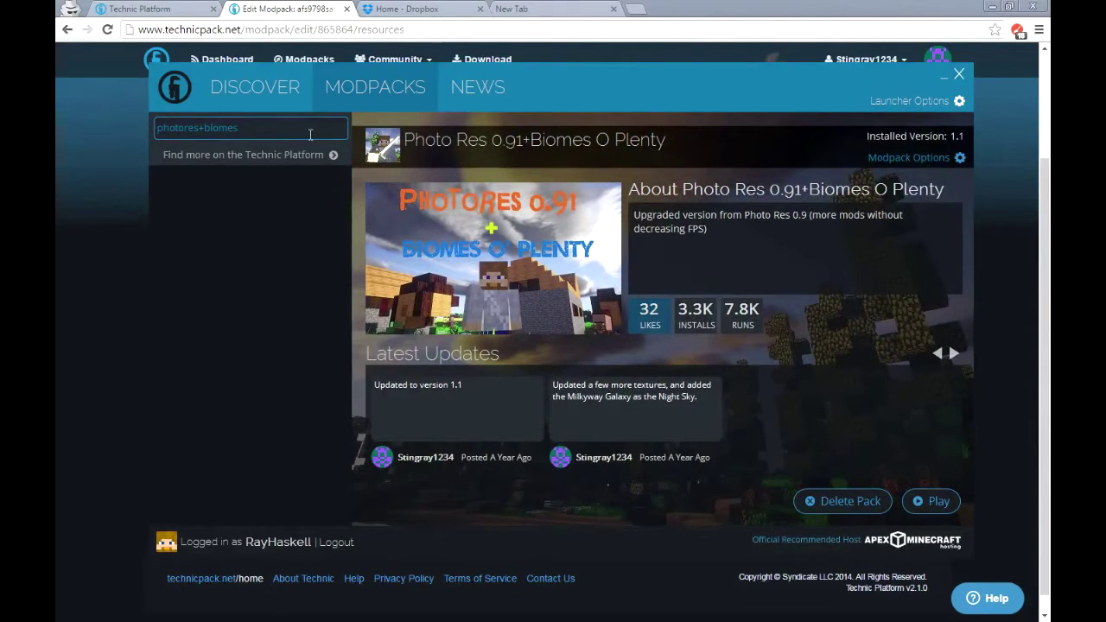
key(BackSpace)
key(BackSpace)
key(BackSpace)
key(BackSpace)
key(BackSpace)
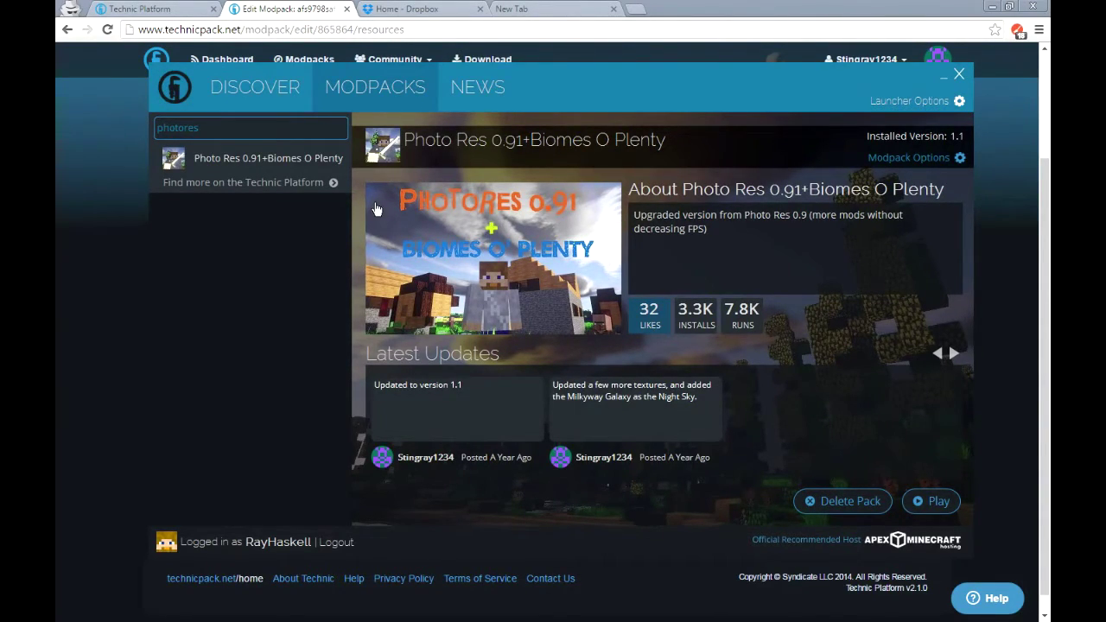
- Switch to Dropbox and close the sharing dialog of jre-7u21-windows-x64.exe to view the file list
click(414, 9)
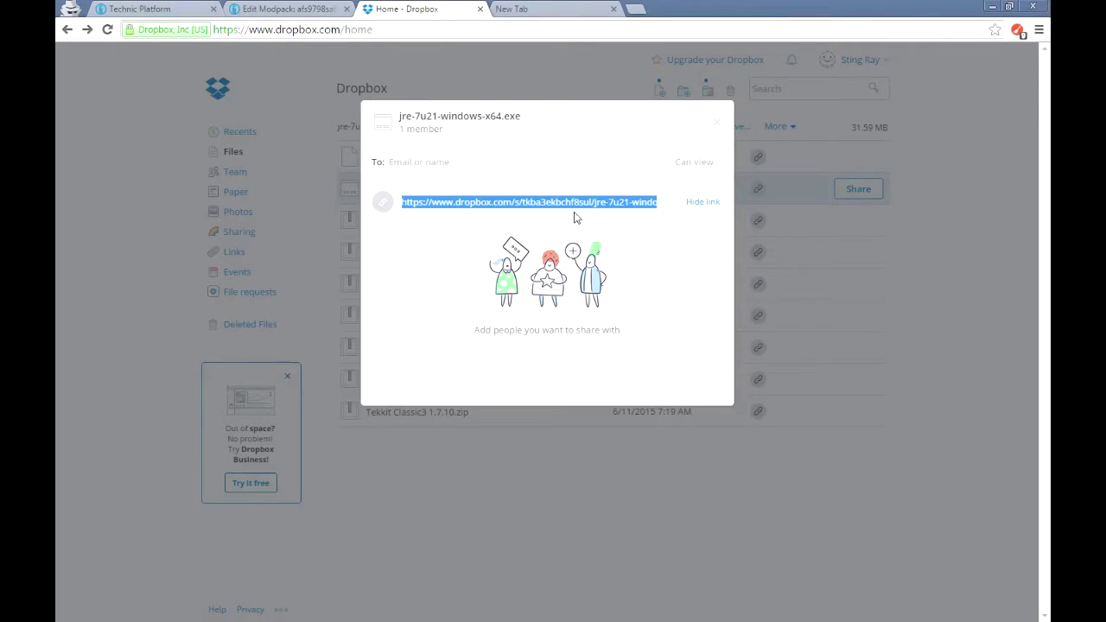
click(716, 123)
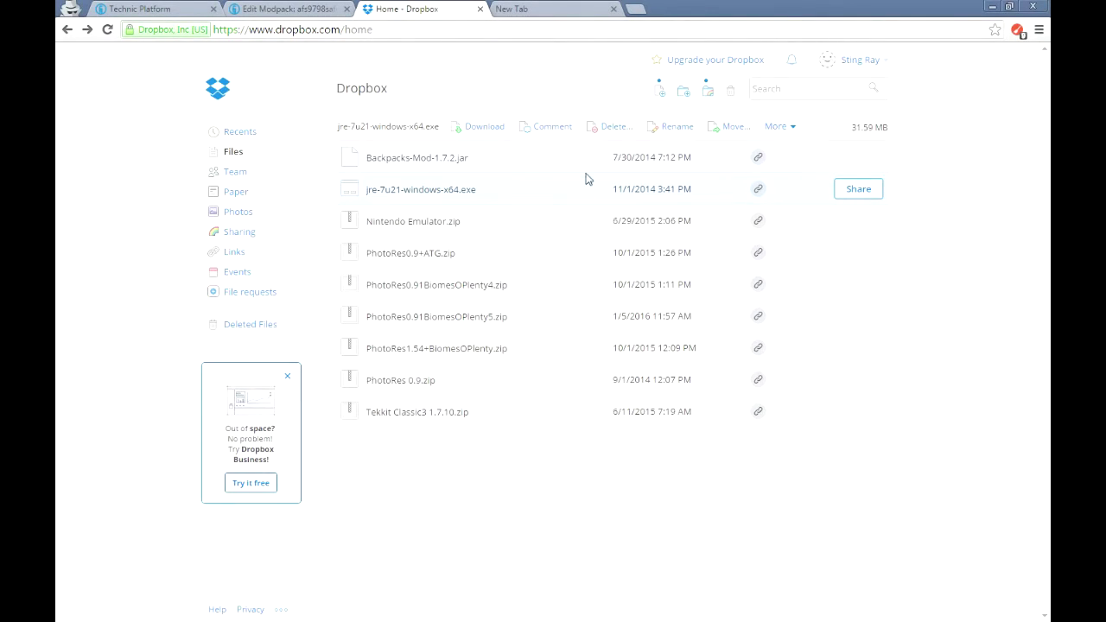
- Return to the modpack's general settings on the Technic Platform and open the empty modpack location for editing
key(ctrl+shift+Tab)
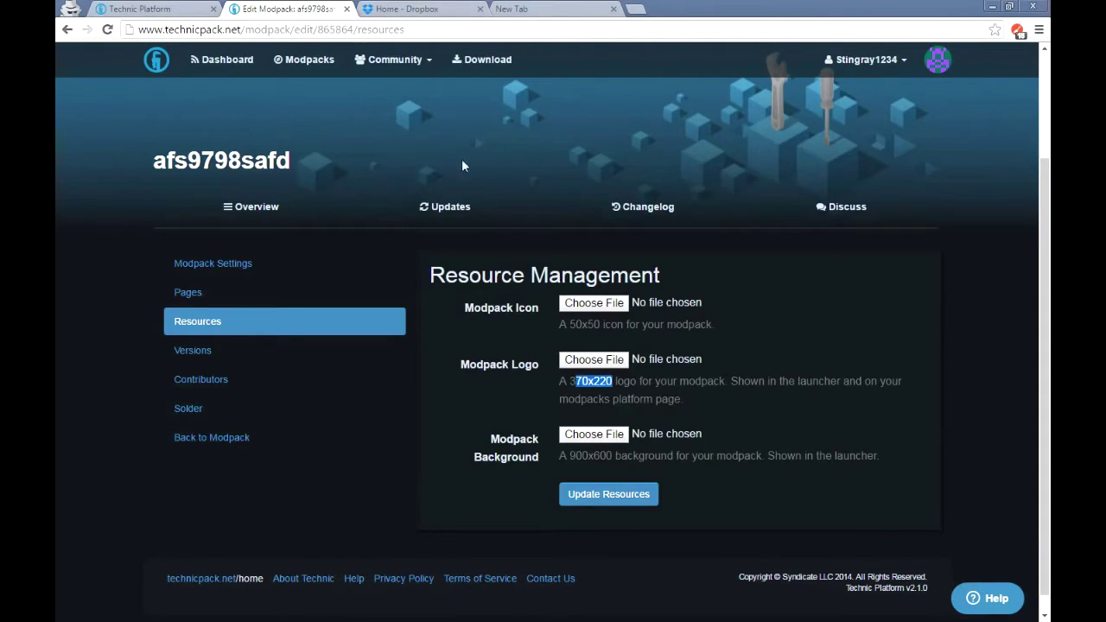
click(222, 277)
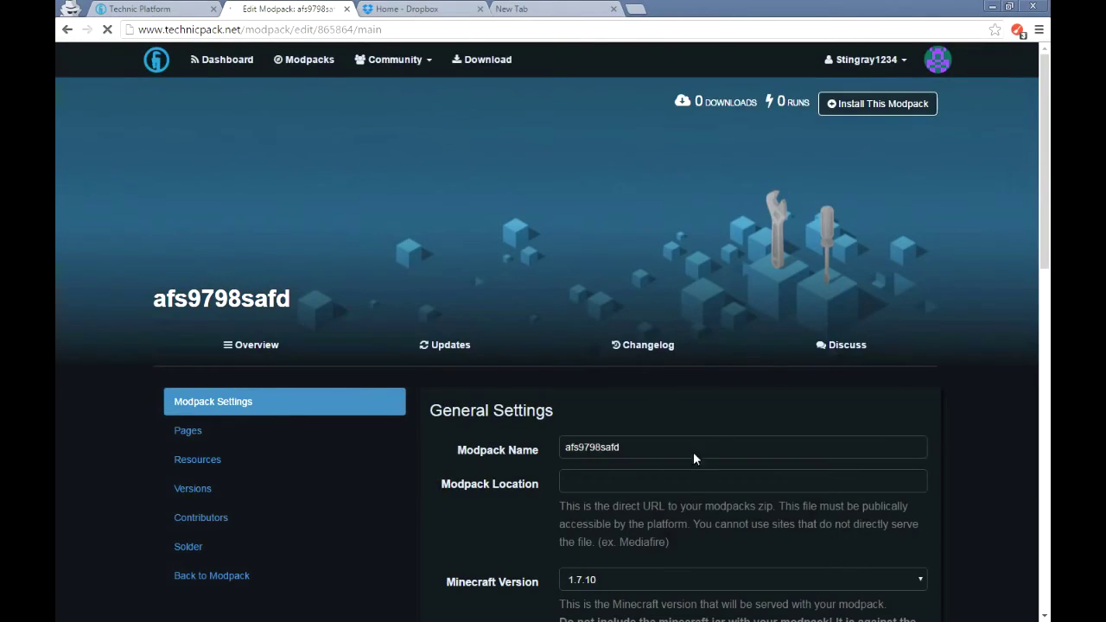
click(757, 484)
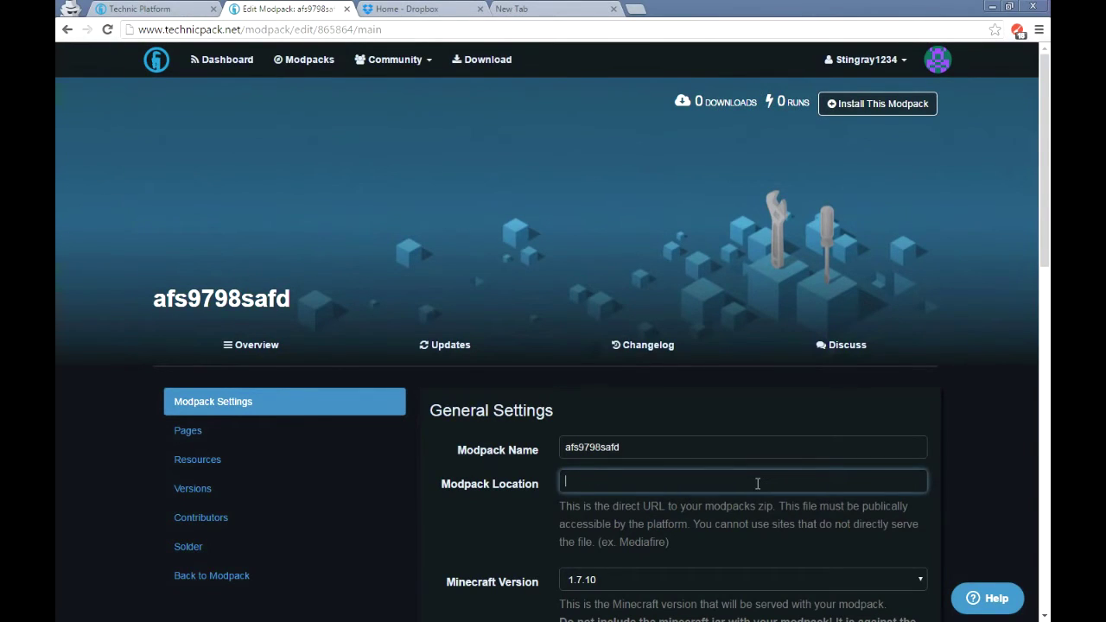